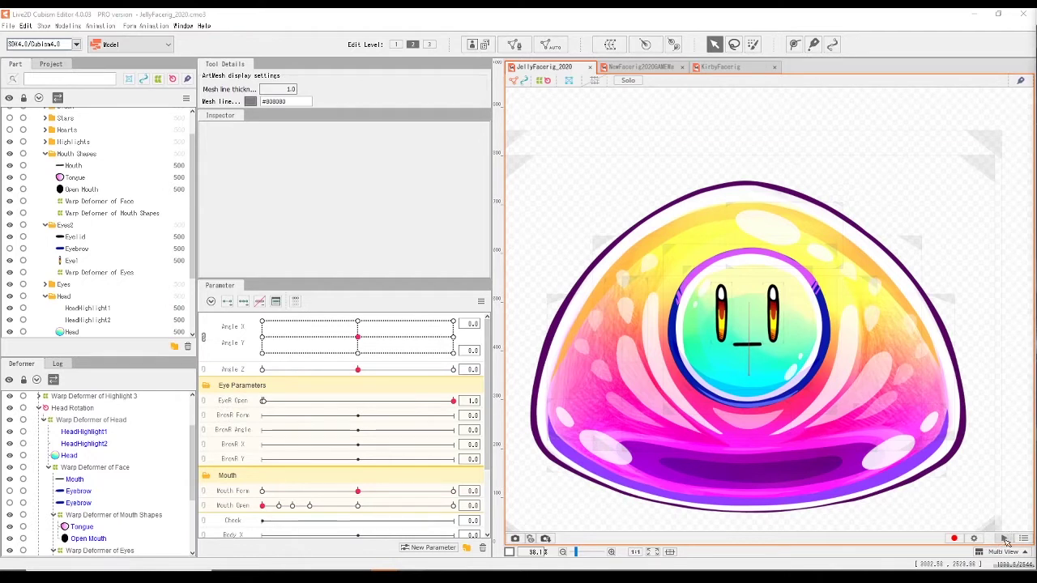
Preview the model with random pose playback and reset all parameters to their default values
left_click(1005, 540)
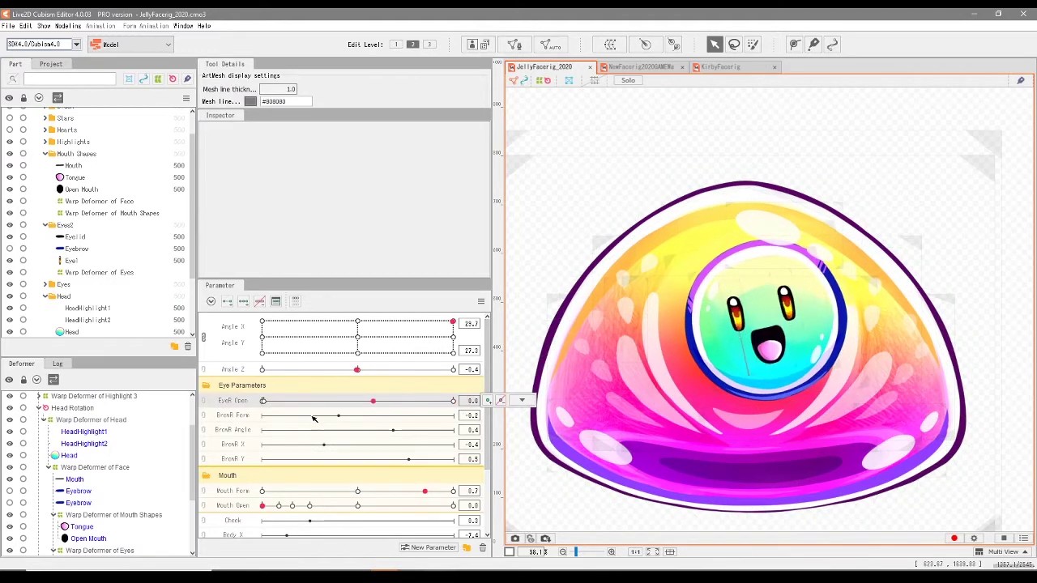
mouse_move(411, 404)
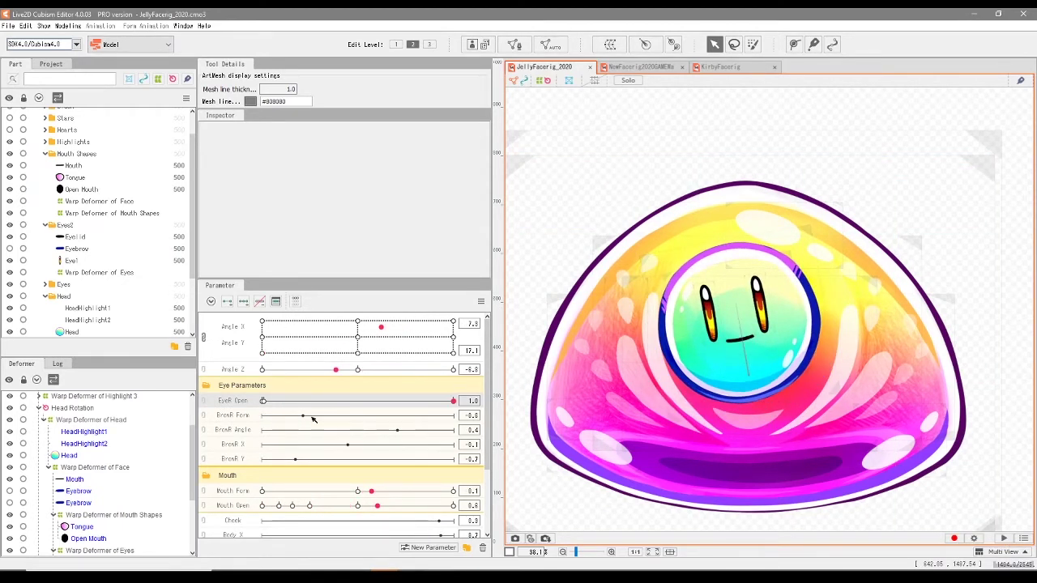
left_click(481, 302)
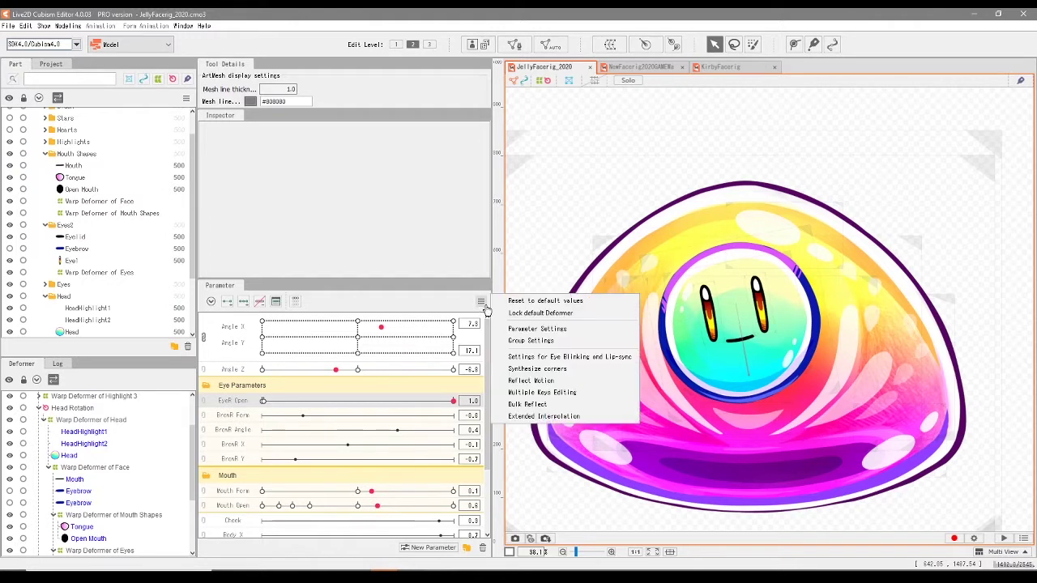
left_click(526, 303)
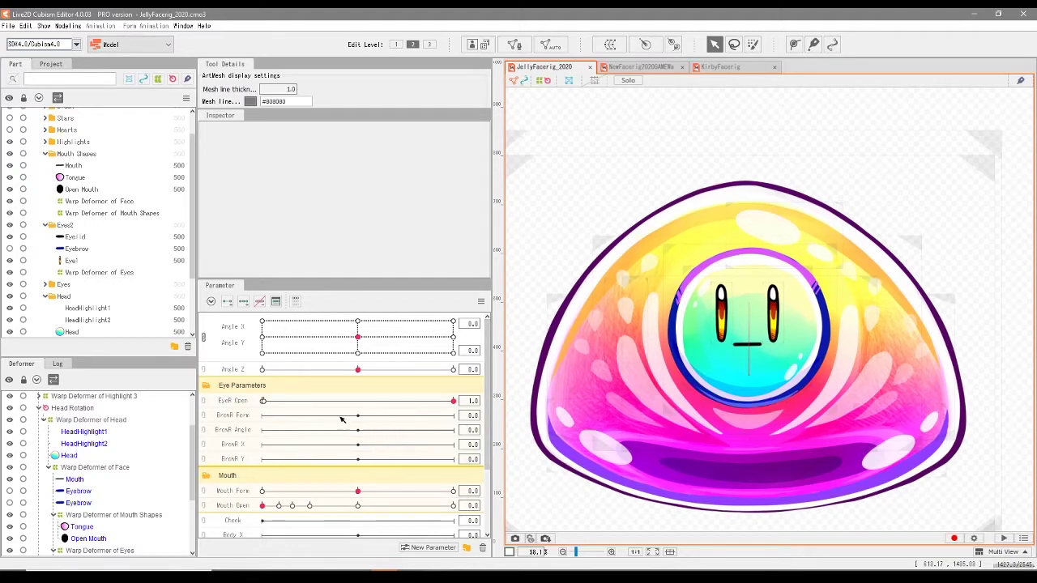
Look through the parameter list and check the Eyebrow part in Eyes2 by showing it and hiding it again
scroll(306, 460, "down", 3)
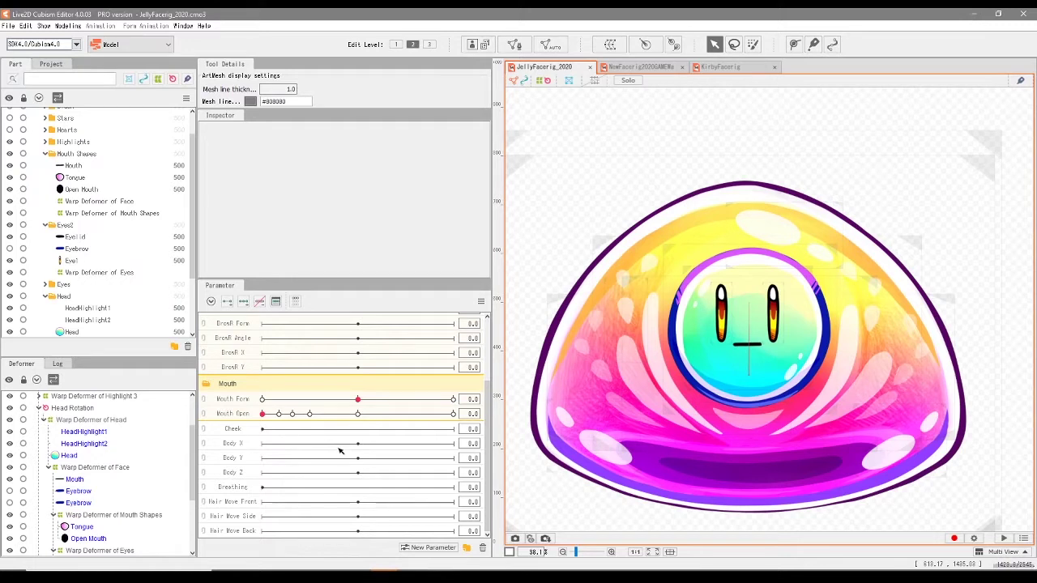
scroll(341, 447, "up", 3)
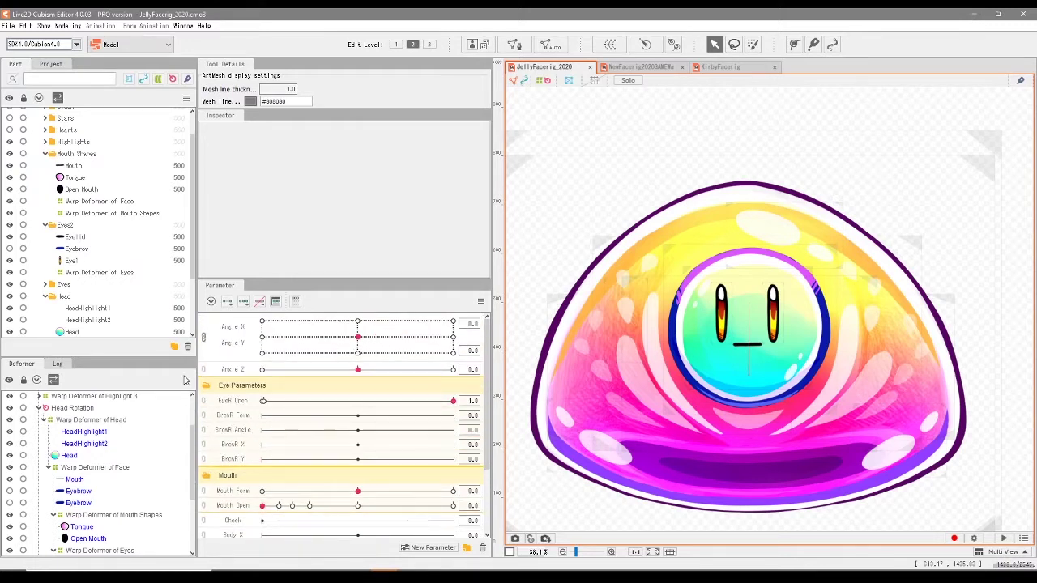
left_click(9, 250)
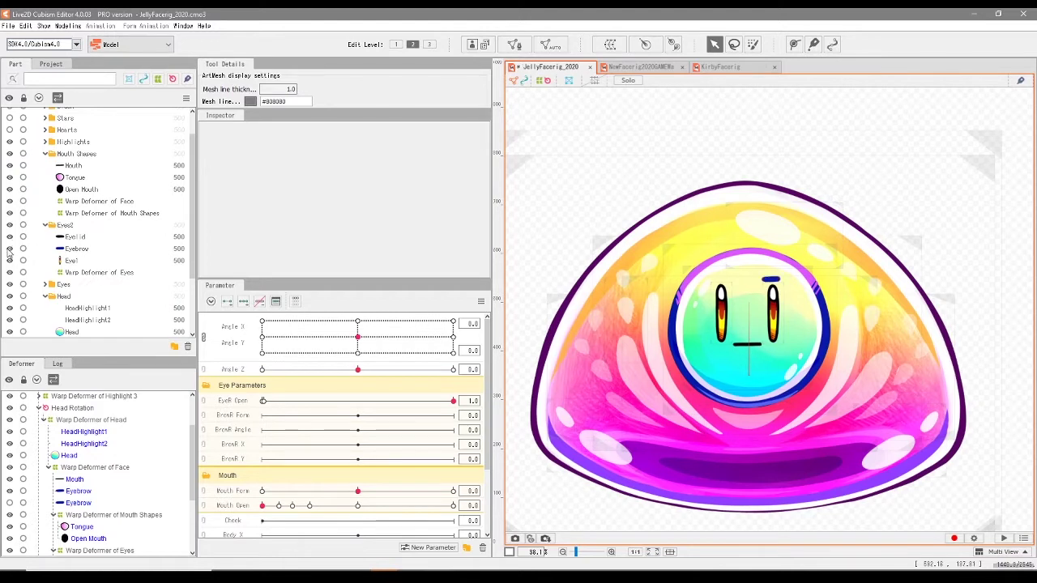
left_click(9, 251)
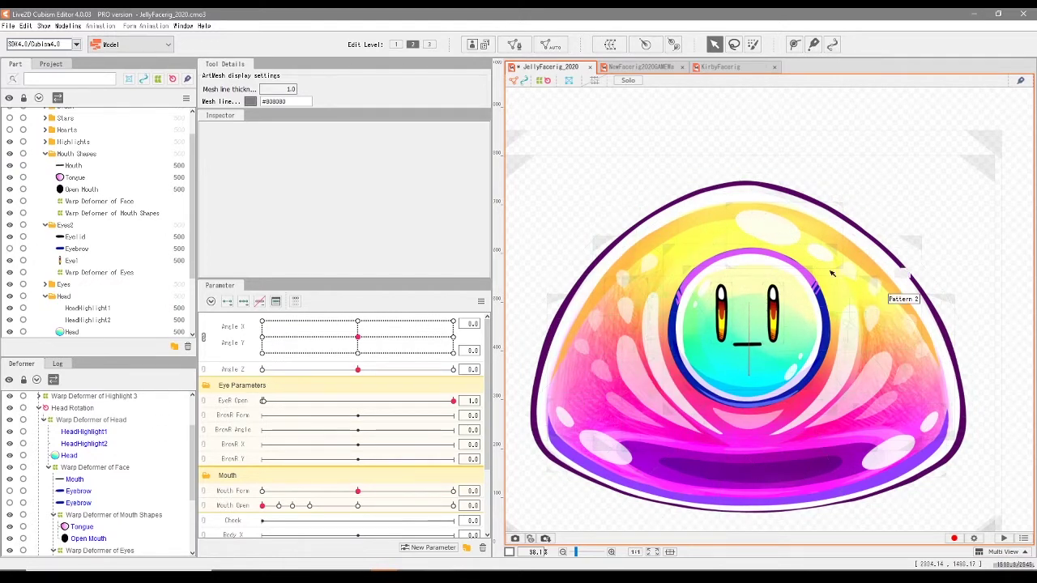
Select the Warp Deformer of Main Body and add two keys to its Breathing parameter
left_click(71, 398)
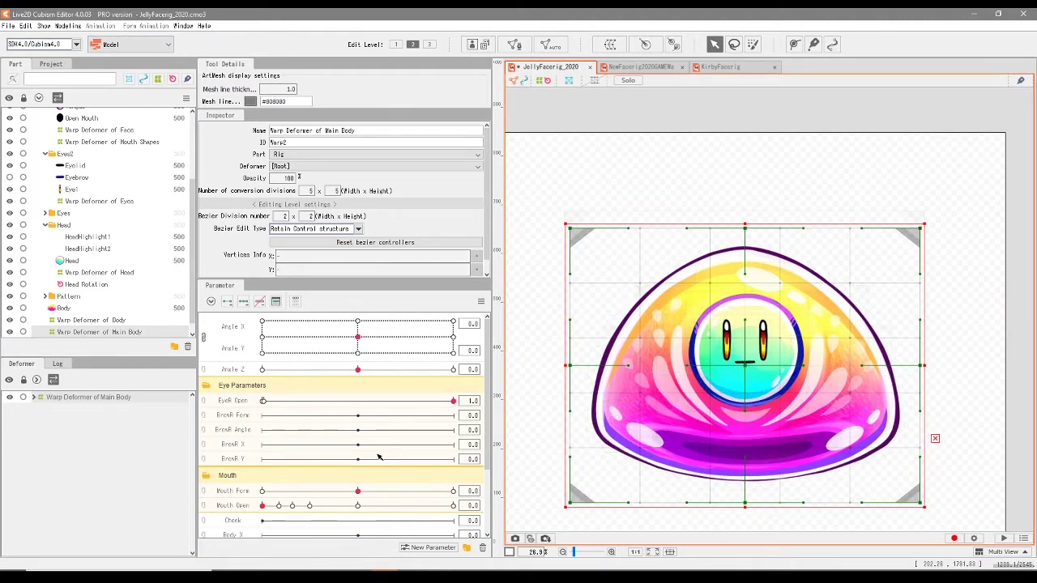
scroll(327, 457, "down", 3)
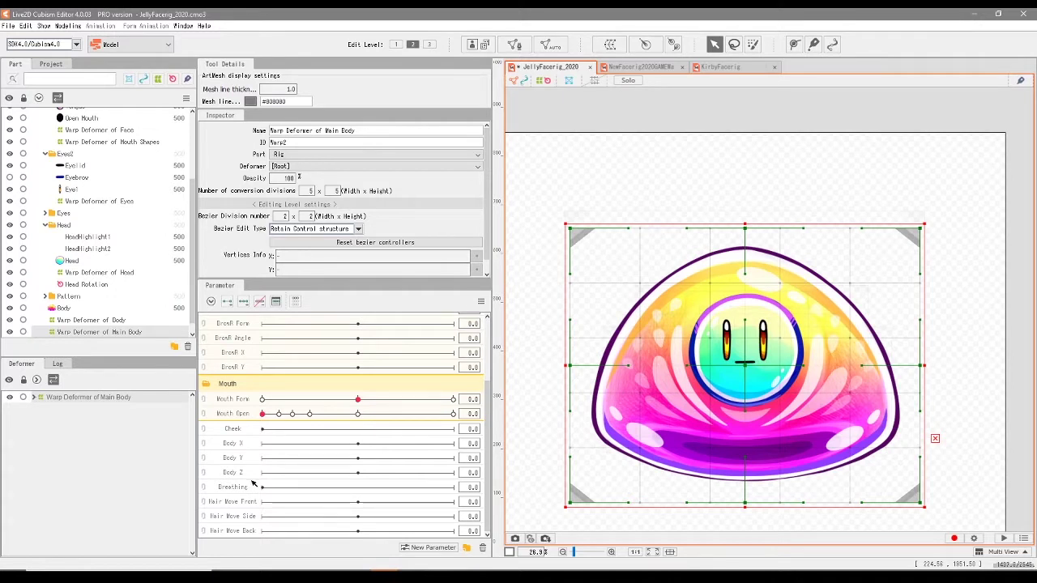
left_click(233, 487)
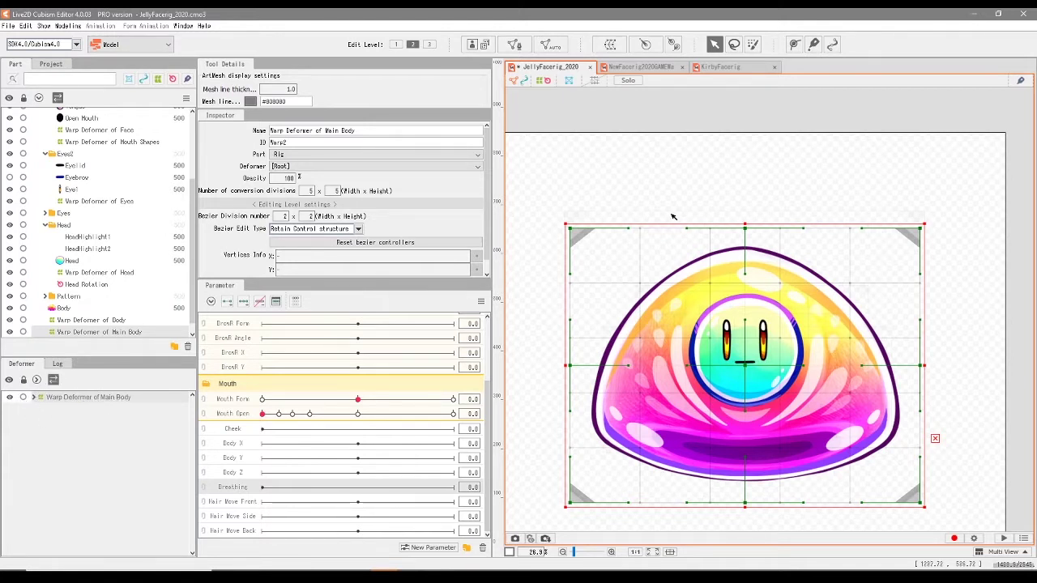
left_click(228, 302)
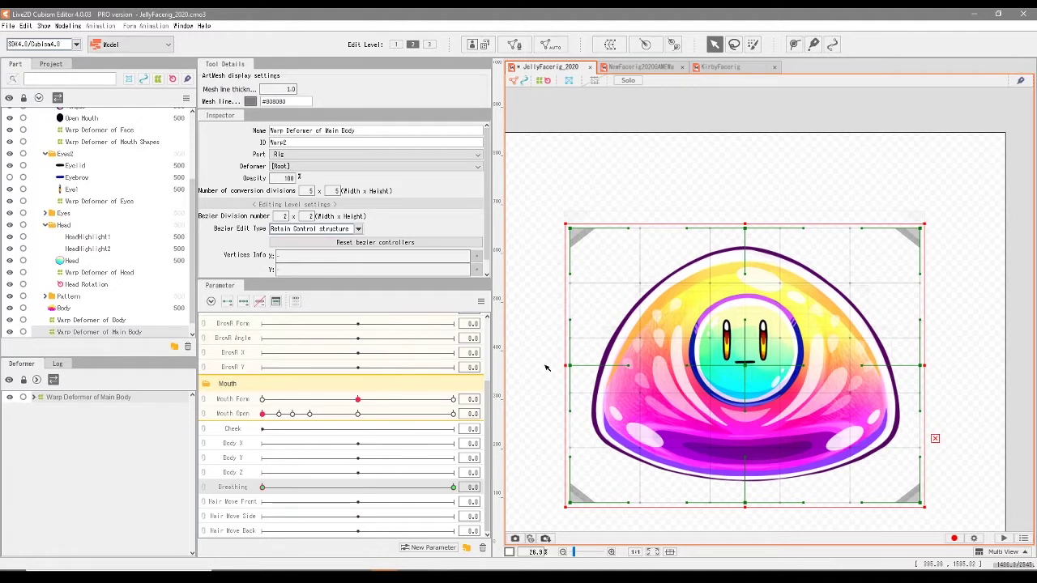
left_click(262, 487)
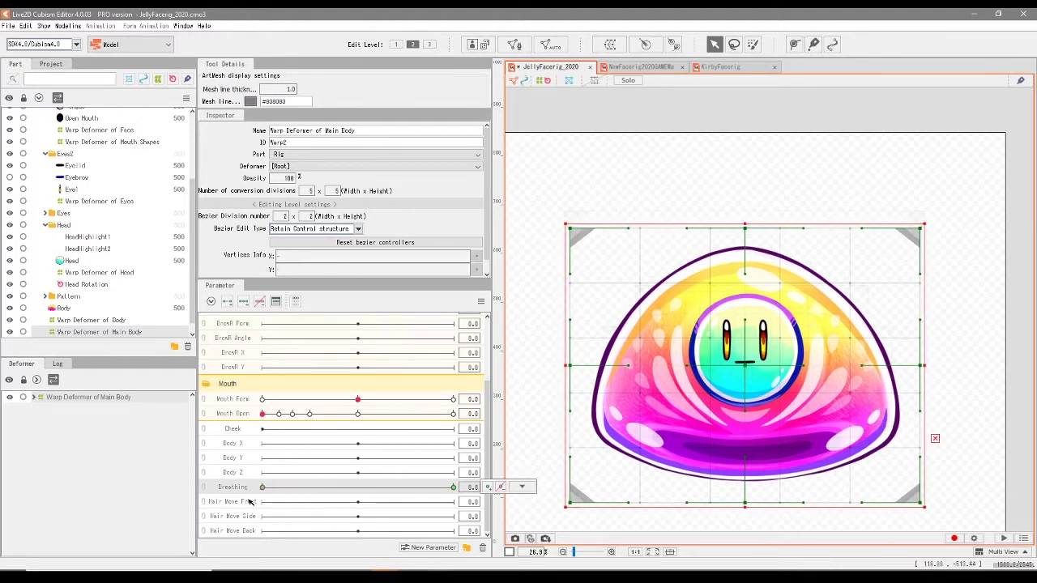
At Breathing 1.0, raise the middle of the main body warp's upper edge slightly and pull the middles of both side edges inward
left_click_drag(266, 488, 456, 496)
left_click_drag(752, 233, 753, 224)
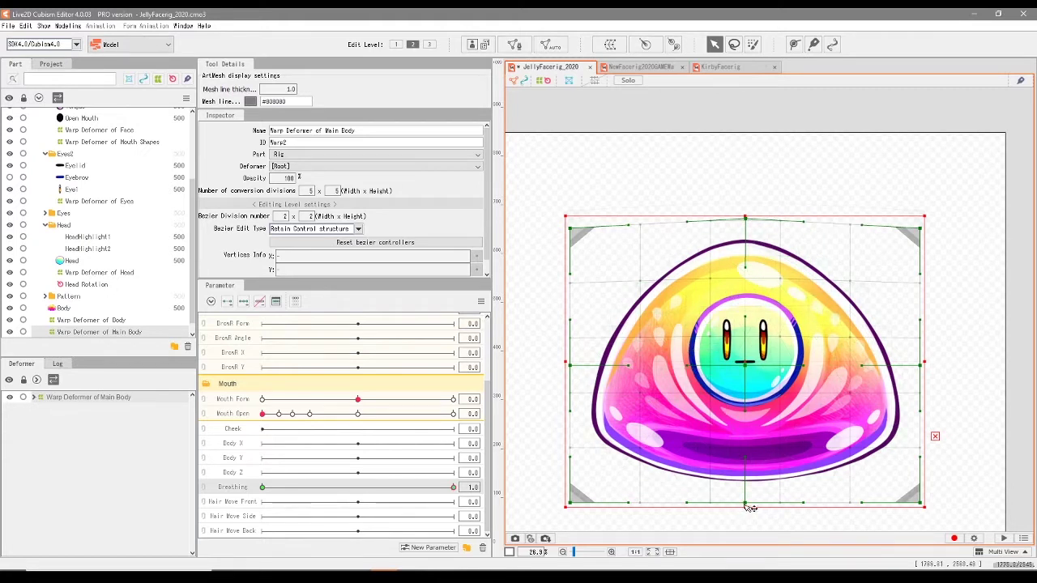
left_click_drag(571, 367, 577, 366)
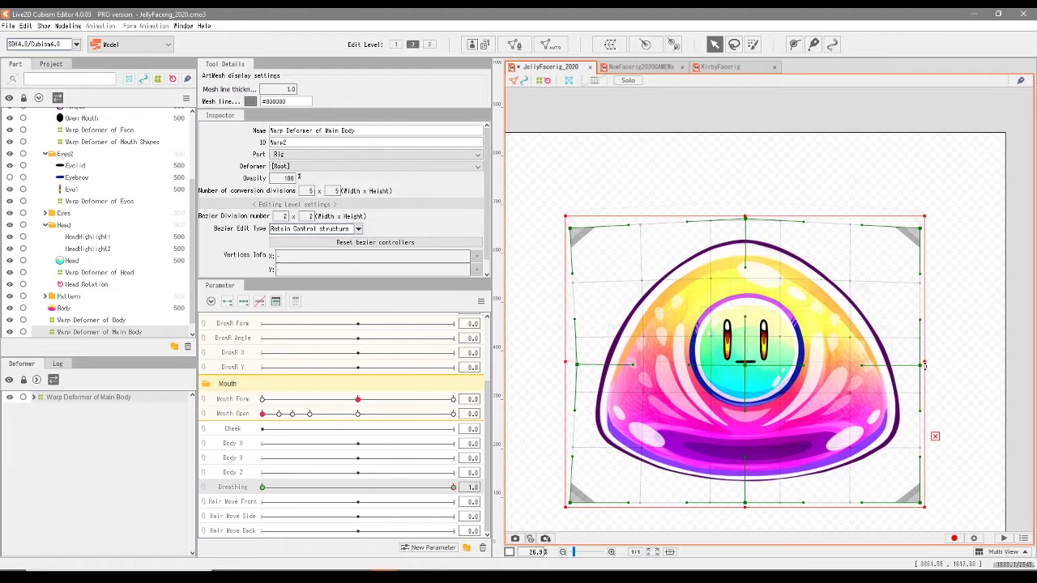
left_click_drag(925, 370, 915, 370)
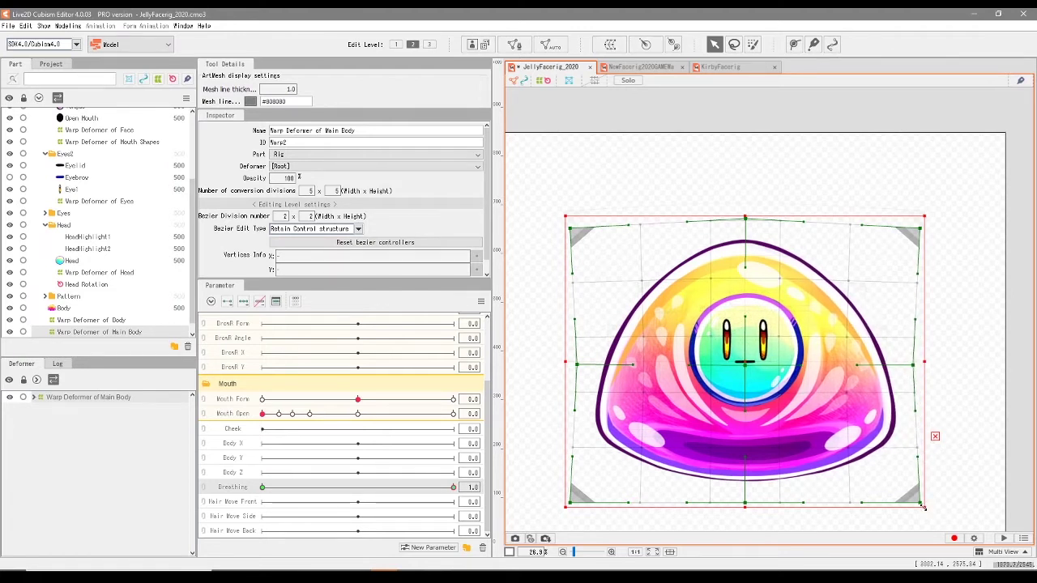
Preview the breathing deformation by moving the Breathing parameter through its range and returning it to 0
left_click_drag(453, 488, 284, 532)
left_click_drag(370, 528, 365, 496)
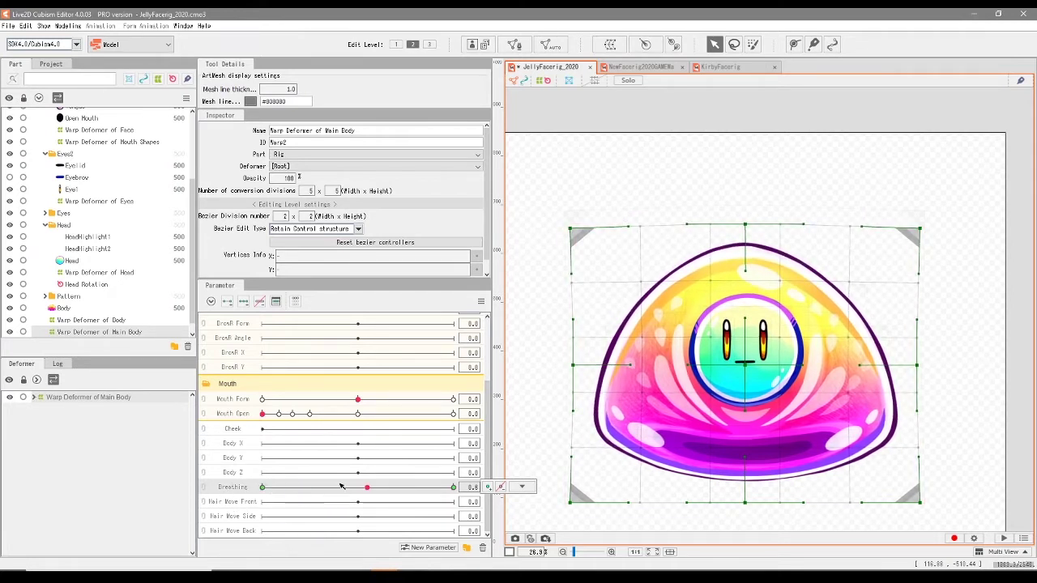
left_click_drag(357, 494, 175, 276)
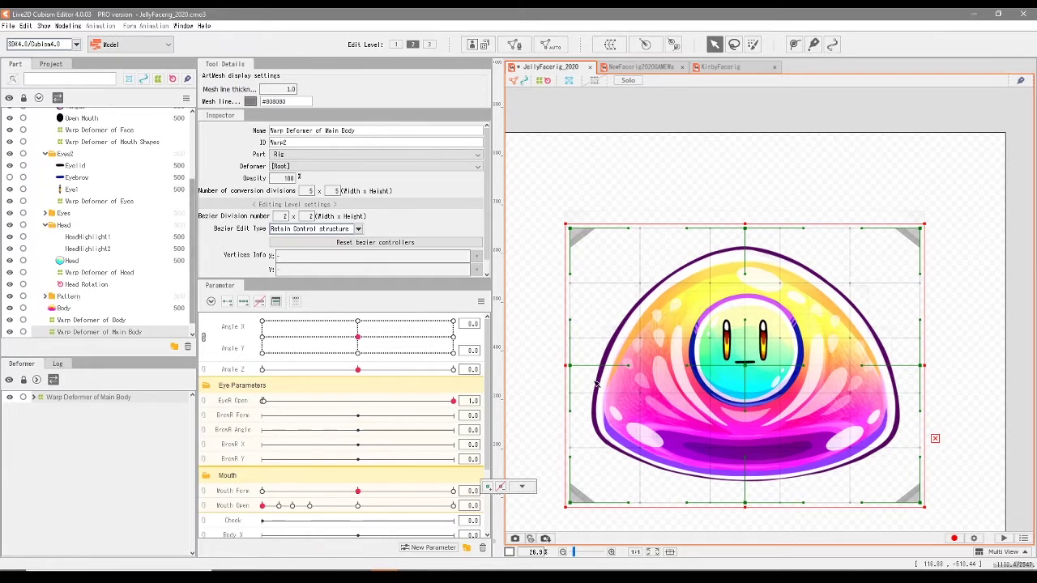
mouse_move(358, 337)
left_mouse_down()
mouse_move(264, 343)
mouse_move(385, 338)
mouse_move(339, 347)
mouse_move(379, 346)
mouse_move(357, 338)
left_mouse_up()
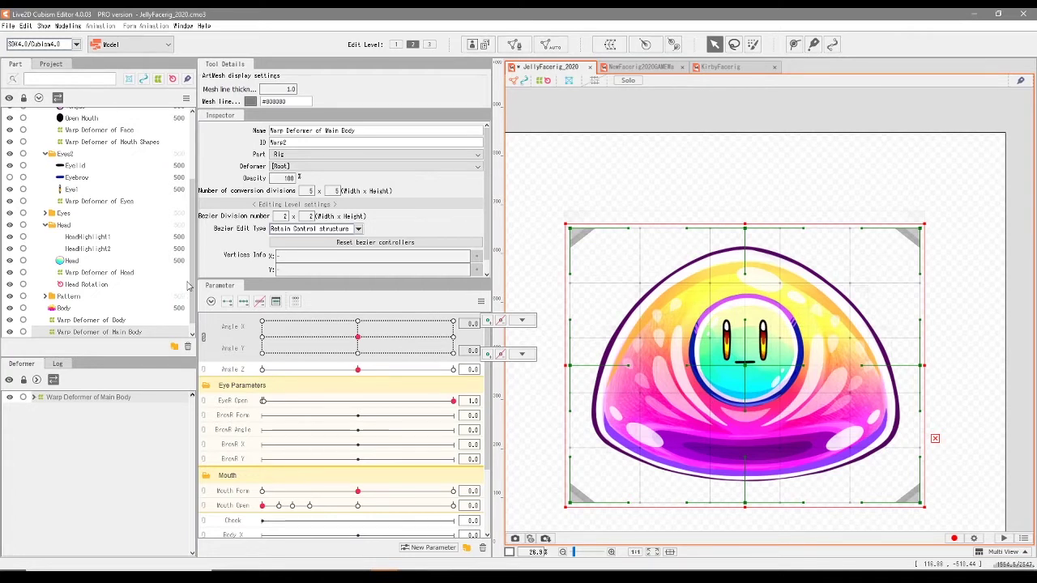
Select the Warp Deformer of Face and add three keys each to Angle X and Angle Y
scroll(181, 316, "down", 1)
left_click(33, 398)
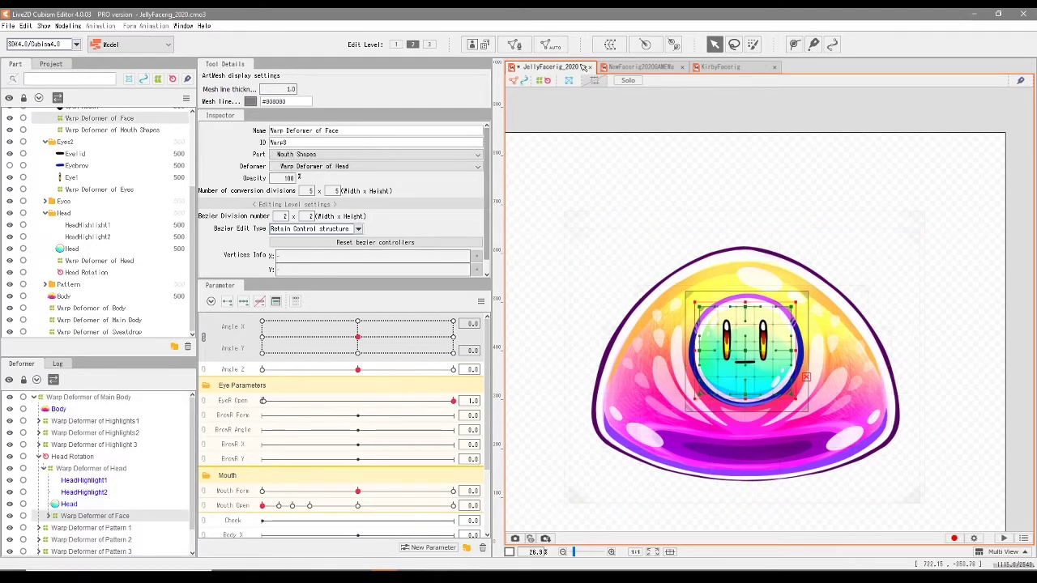
scroll(680, 299, "up", 3)
scroll(677, 296, "down", 3)
scroll(666, 291, "up", 3)
left_click_drag(735, 289, 708, 185)
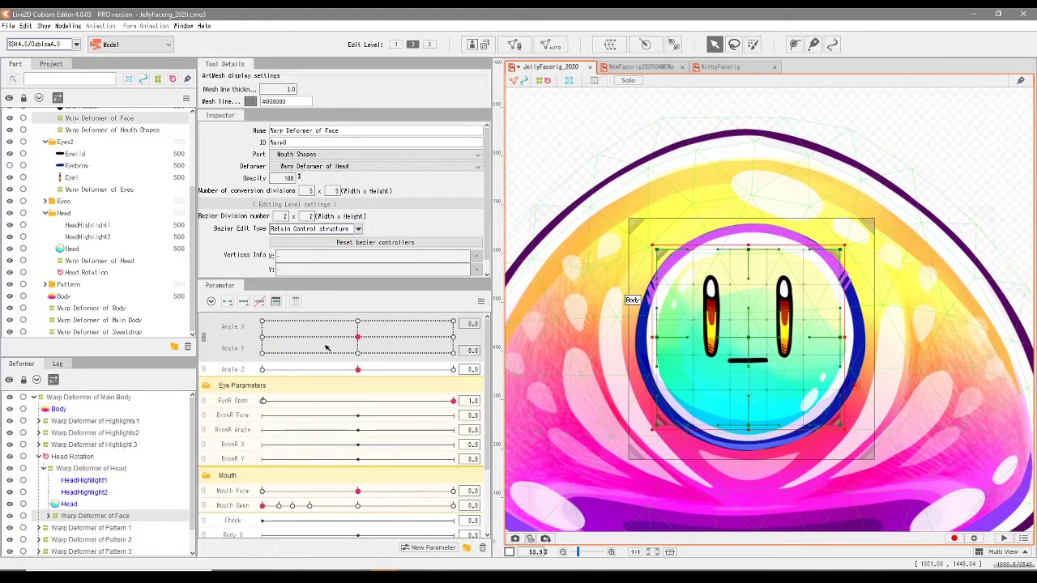
left_click(248, 306)
Set Angle X to -30 with Angle Y at 0 and move the face warp toward the head's left side
left_click(262, 337)
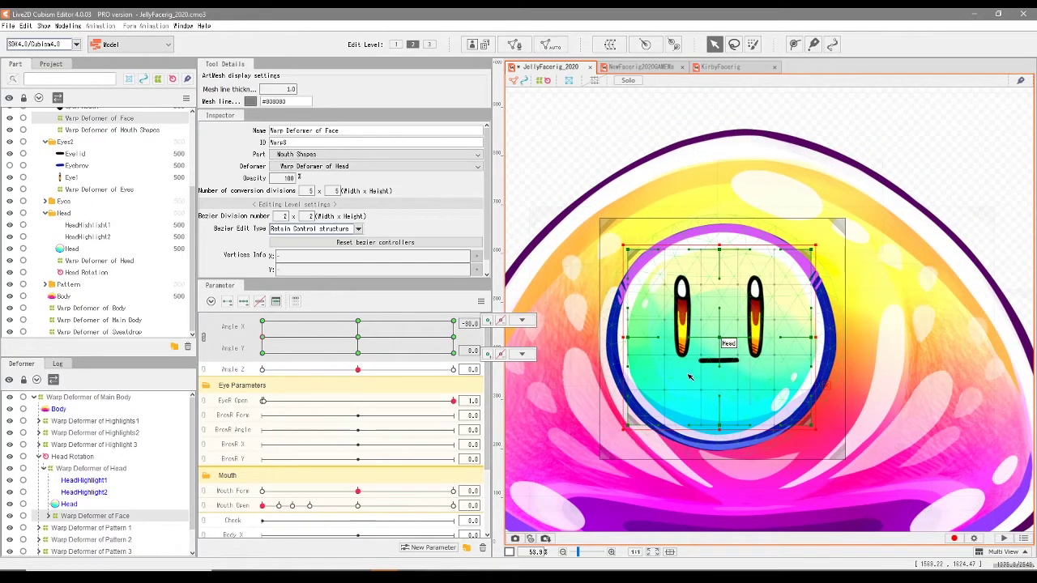
scroll(713, 374, "up", 3)
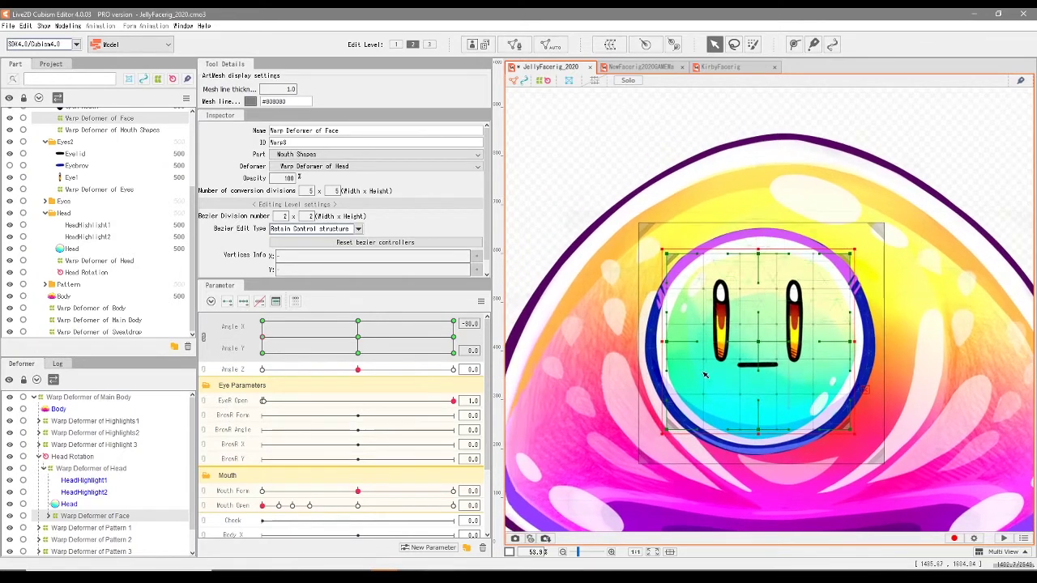
left_click_drag(782, 330, 739, 331)
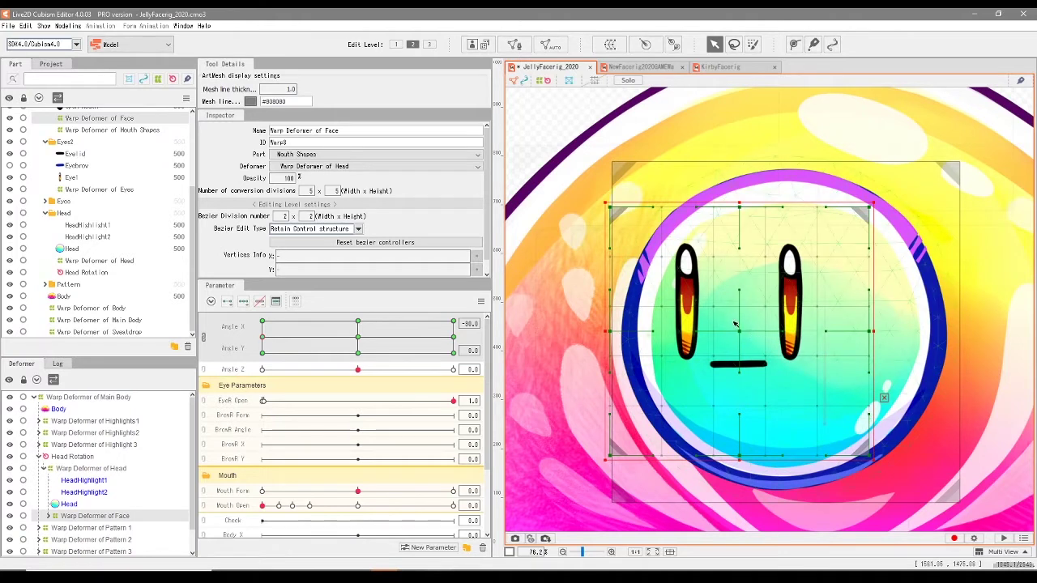
left_click_drag(742, 332, 735, 334)
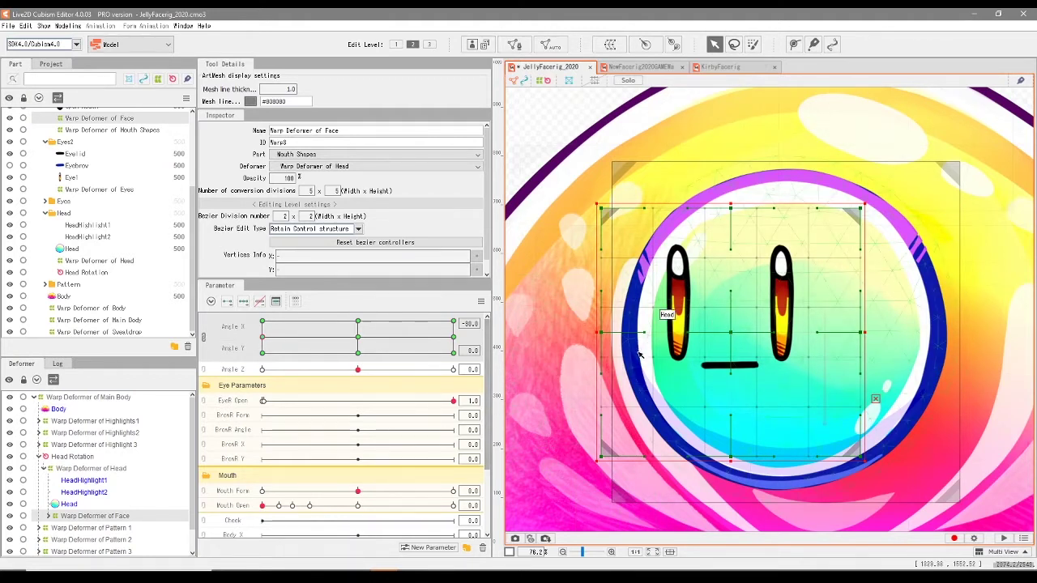
Try to add perspective to the face warp at Angle X -30 by reshaping its corners and side edges, and undo the reshaping
left_click_drag(610, 211, 619, 211)
left_click_drag(601, 459, 633, 466)
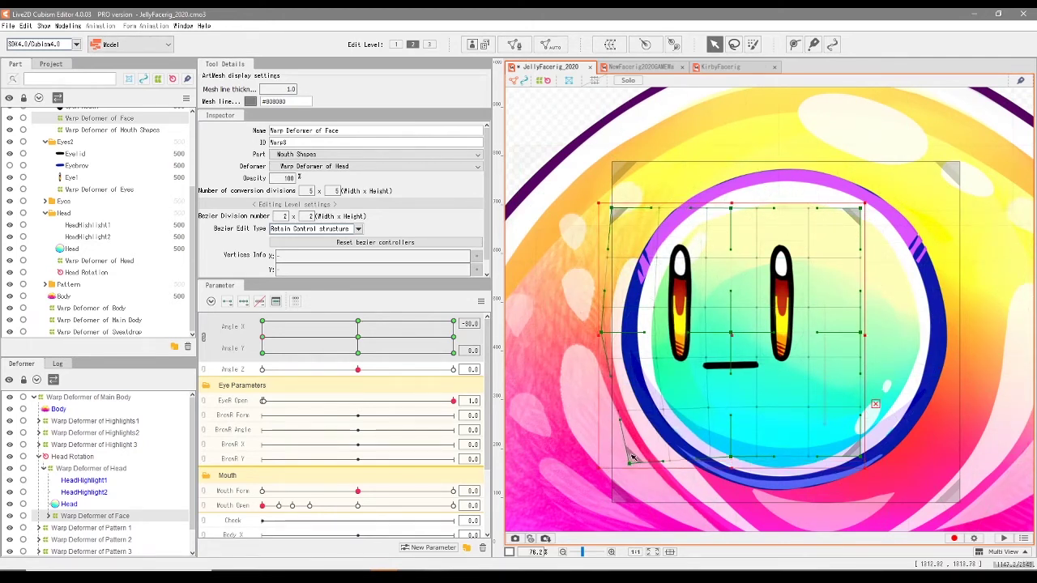
left_click_drag(609, 335, 606, 333)
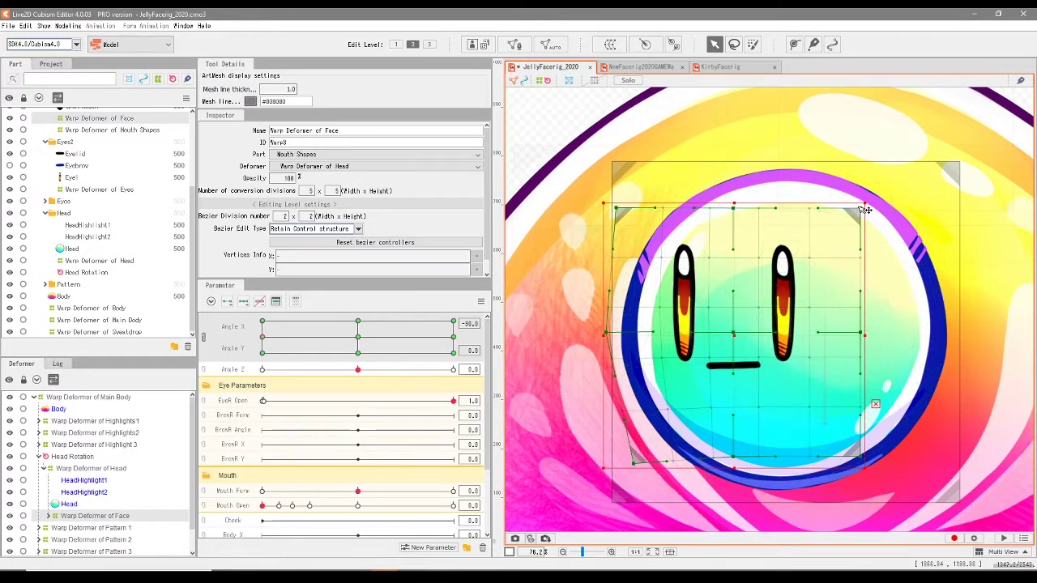
left_click_drag(867, 211, 869, 197)
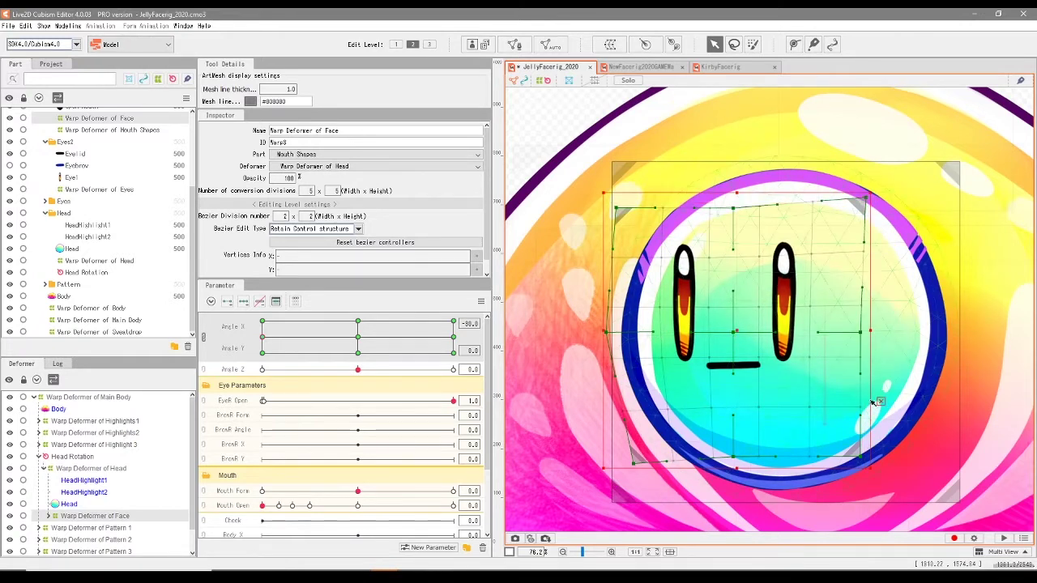
left_click_drag(868, 462, 885, 463)
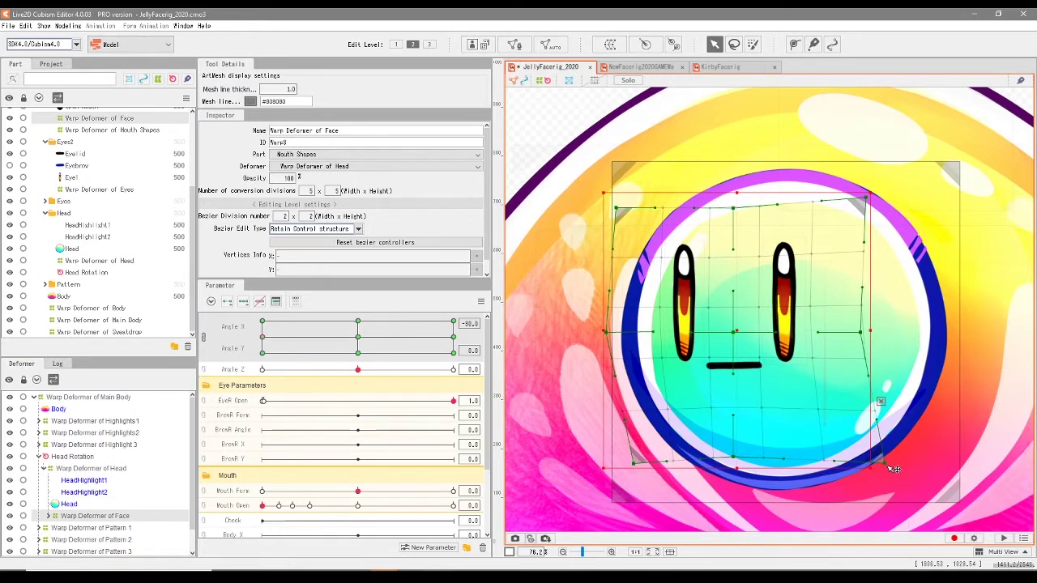
left_click_drag(867, 336, 872, 337)
left_click_drag(865, 199, 869, 200)
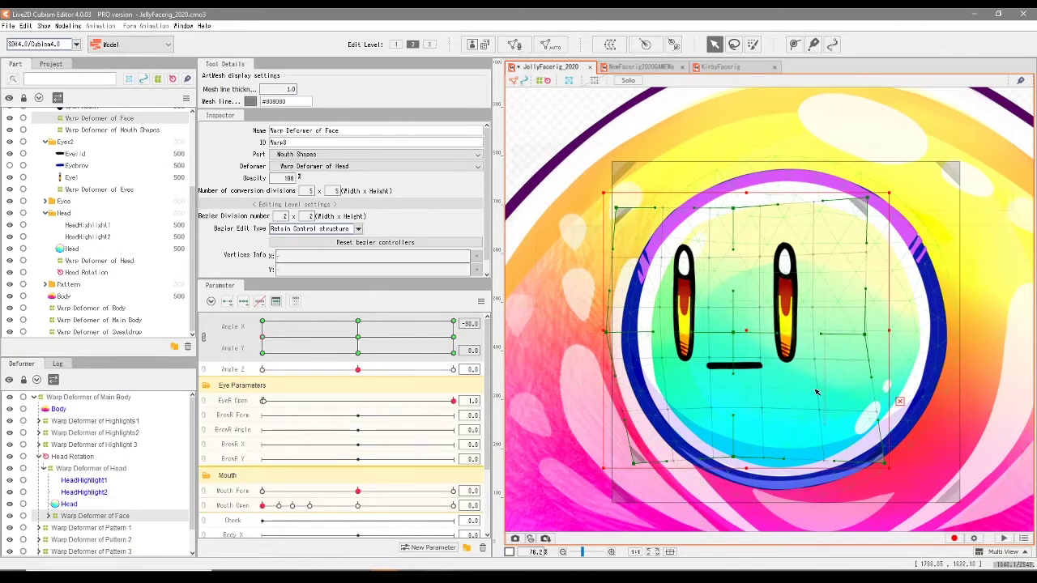
left_click_drag(616, 208, 617, 200)
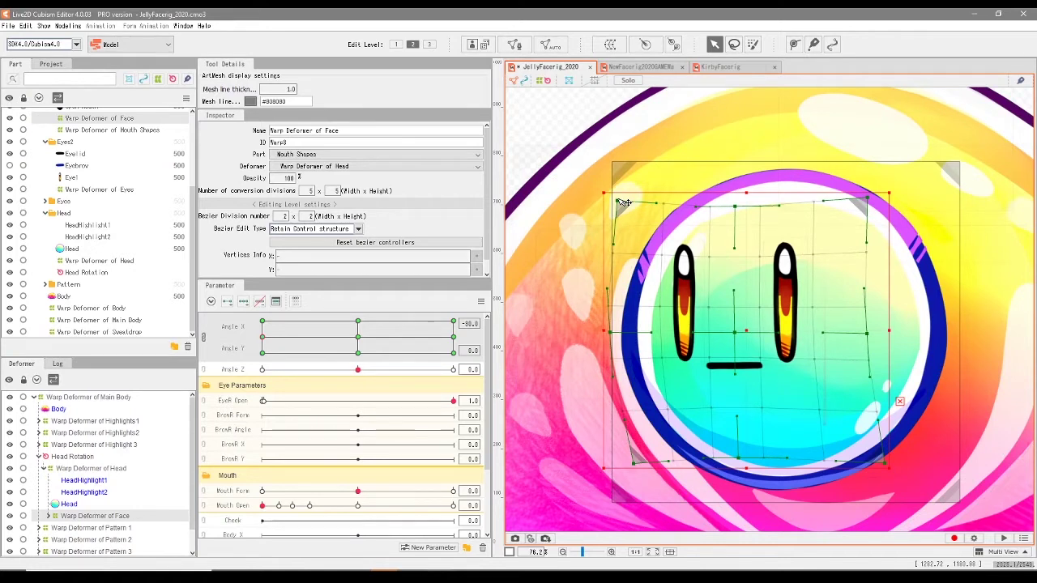
key("ctrl+z")
key("ctrl+z")
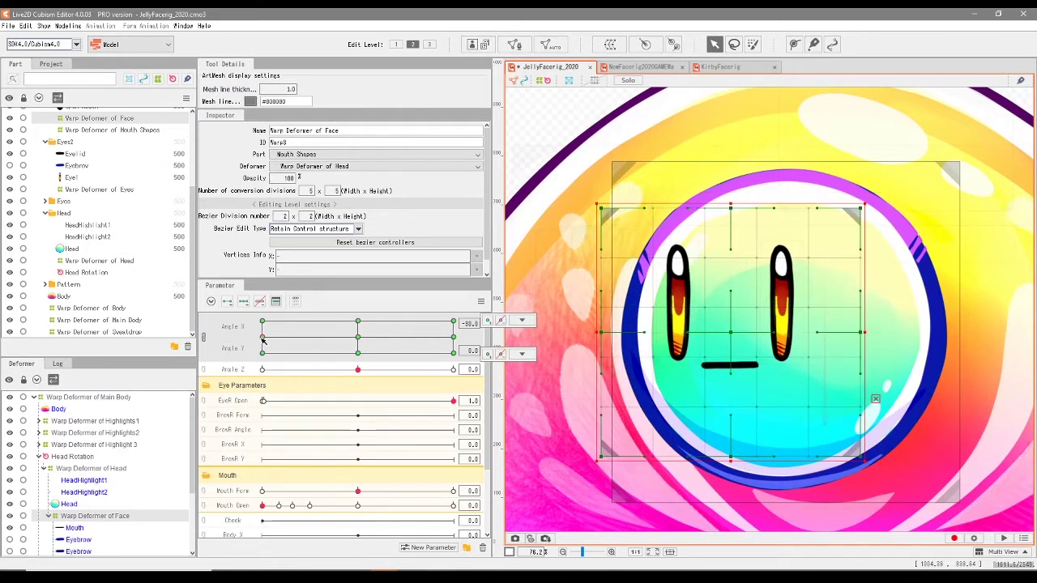
Set Angle X to 30, move the face warp toward the head's right side, and check the turn by moving Angle X
left_click_drag(353, 336, 263, 337)
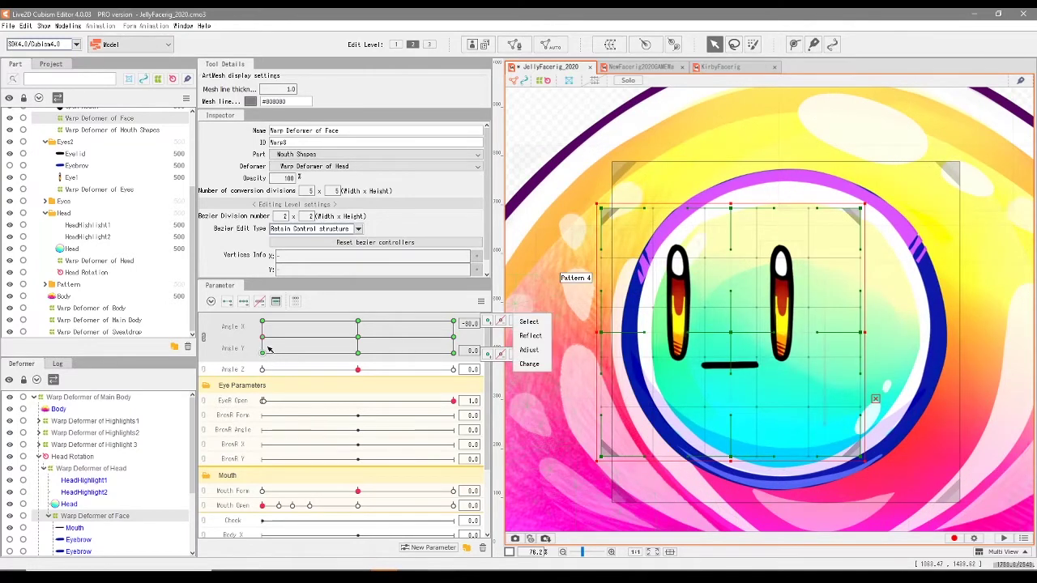
left_click_drag(263, 337, 453, 337)
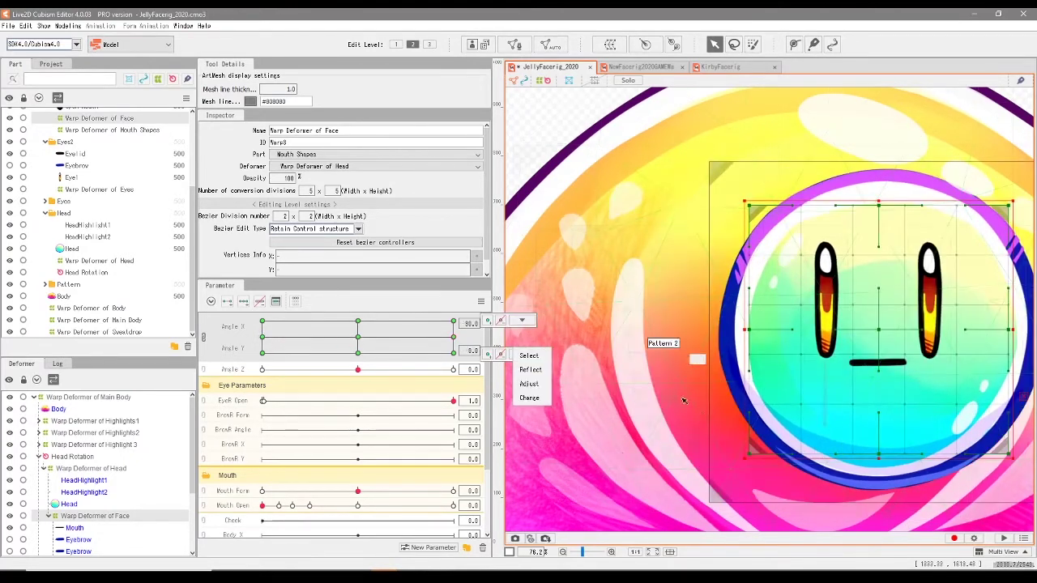
left_click_drag(875, 501, 709, 472)
left_click_drag(715, 322, 779, 321)
left_click_drag(453, 337, 327, 343)
left_click_drag(677, 357, 779, 357)
left_click_drag(357, 342, 467, 342)
left_click(359, 340)
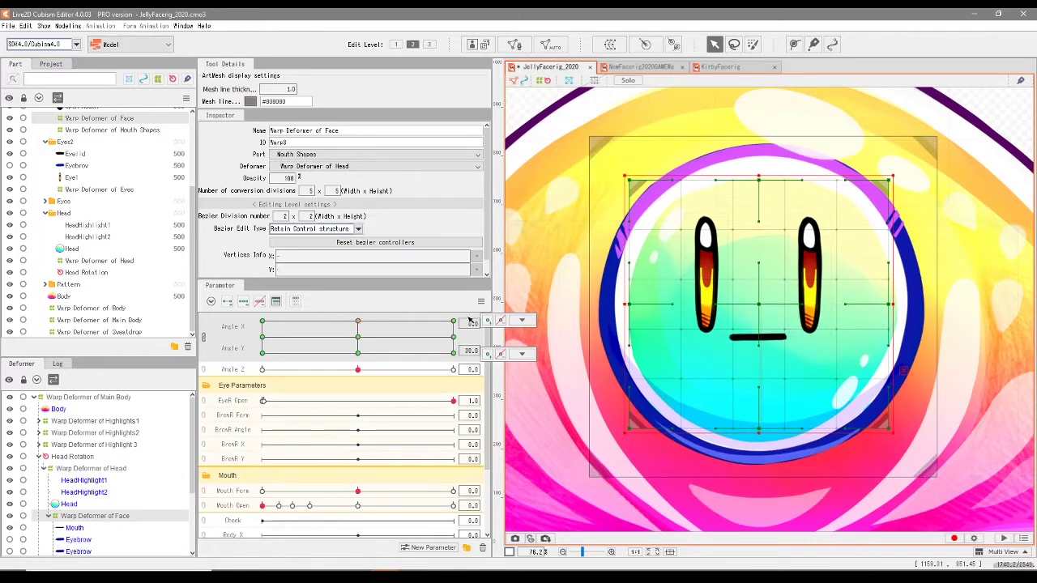
With Angle X at 0, move the face warp up at Angle Y 30 and down at Angle Y -30
left_click_drag(761, 303, 760, 264)
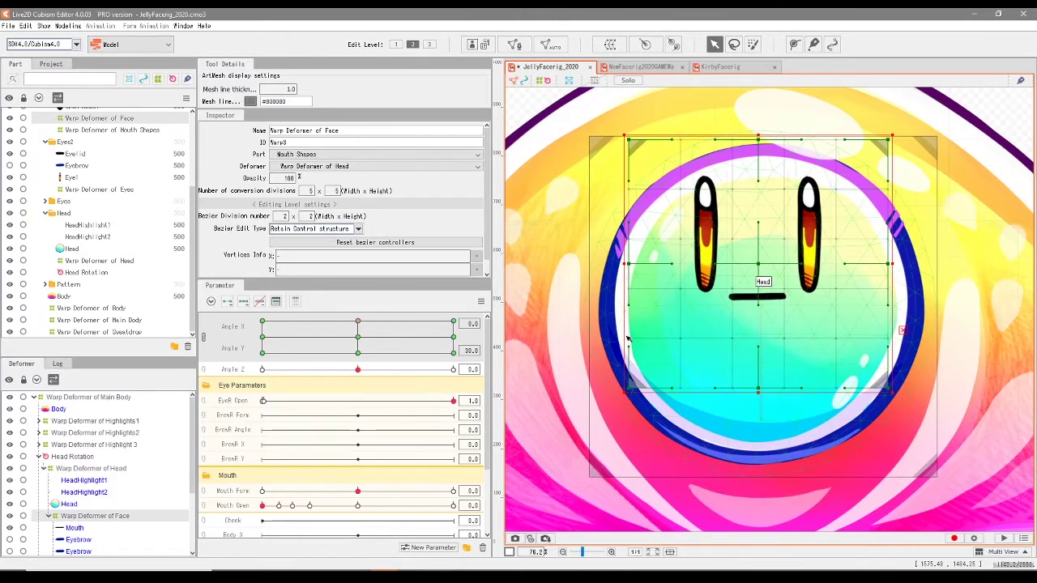
left_click_drag(357, 330, 357, 354)
left_click_drag(759, 375, 758, 439)
left_click_drag(358, 353, 372, 336)
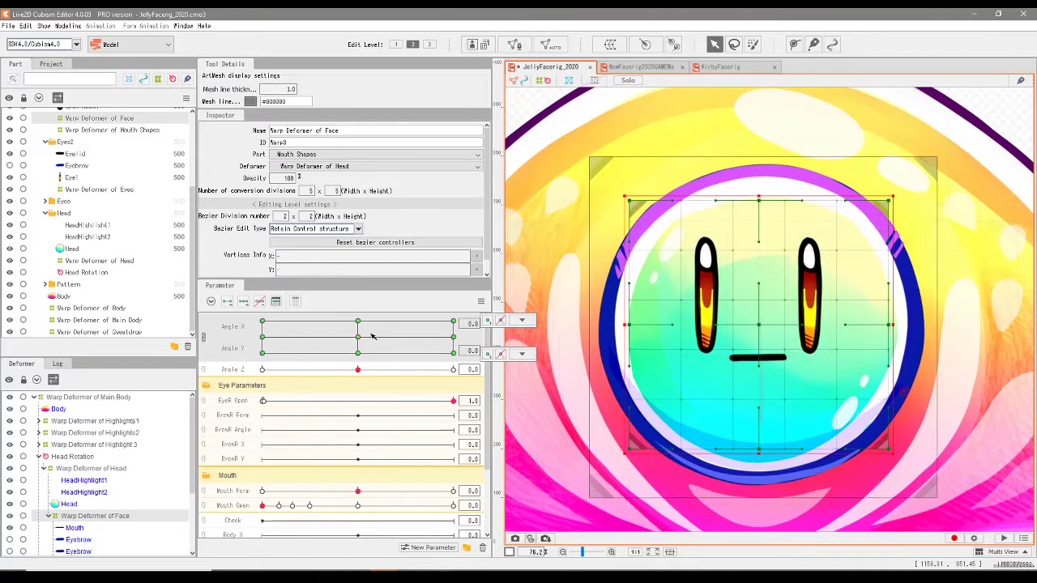
Synthesize the corner shapes of Angle X and Angle Y for the selected face warp
left_click(481, 302)
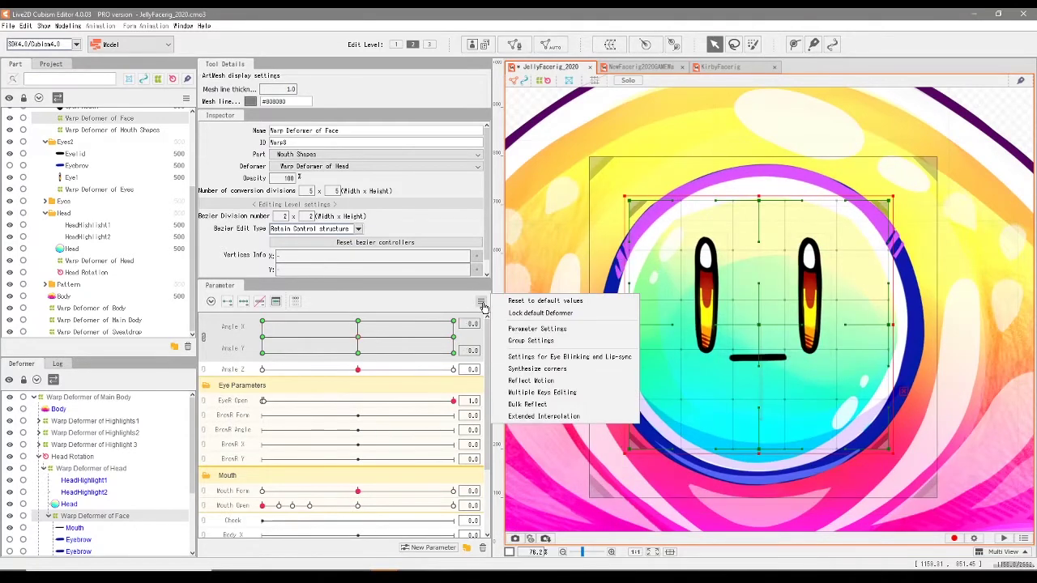
left_click(556, 369)
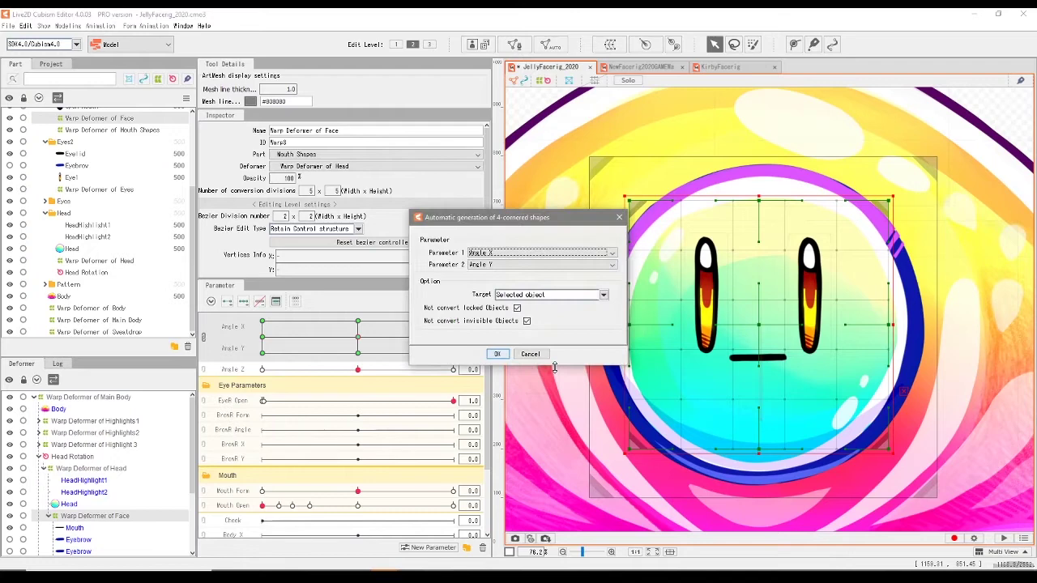
left_click(497, 355)
At Angle X -30, nudge the face warp inward toward the head's centre for Angle Y 30 and -30
left_click_drag(357, 344, 175, 293)
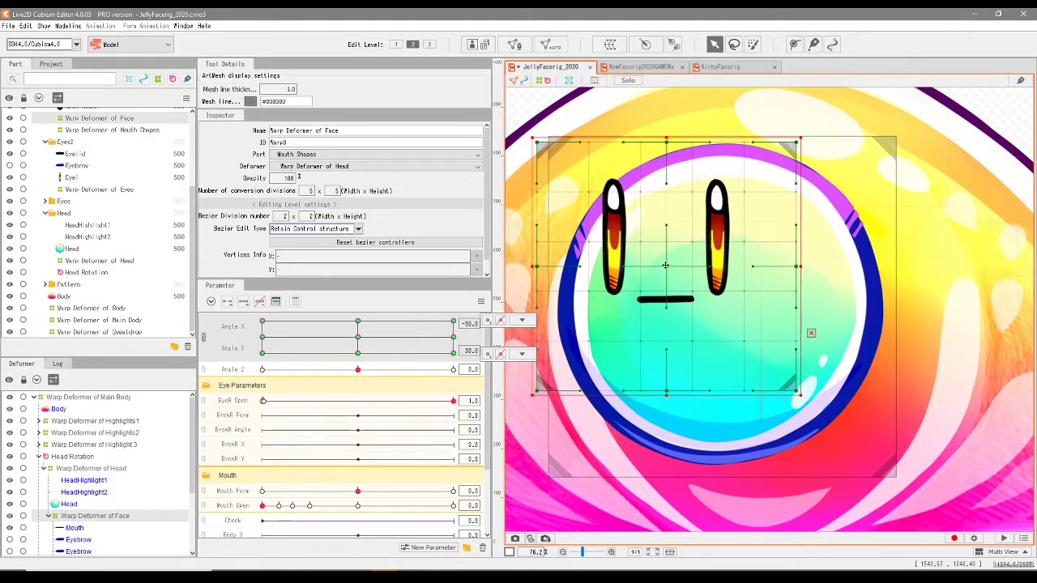
left_click_drag(666, 266, 685, 283)
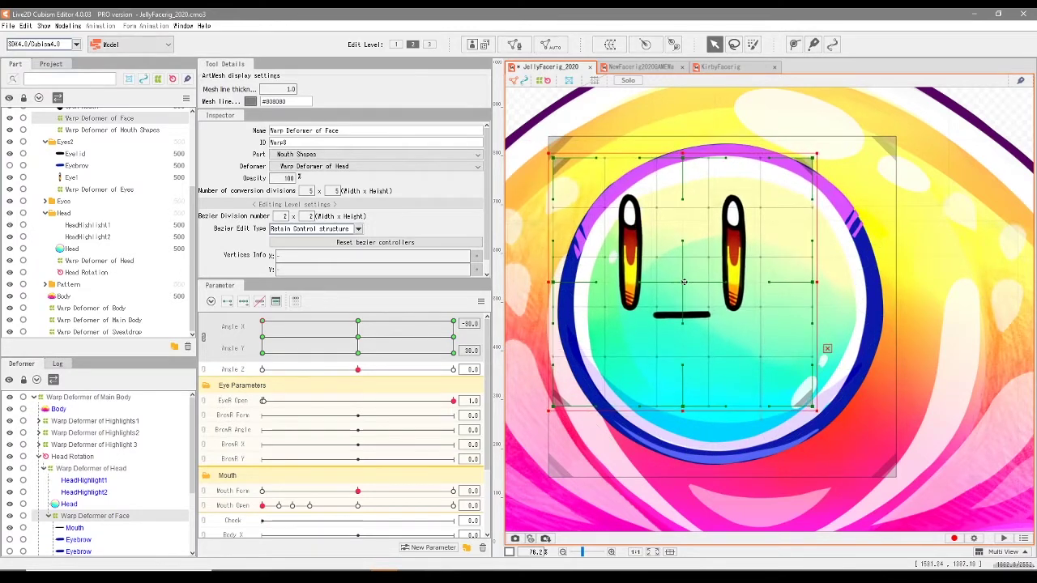
left_click(263, 352)
left_click_drag(669, 438, 674, 443)
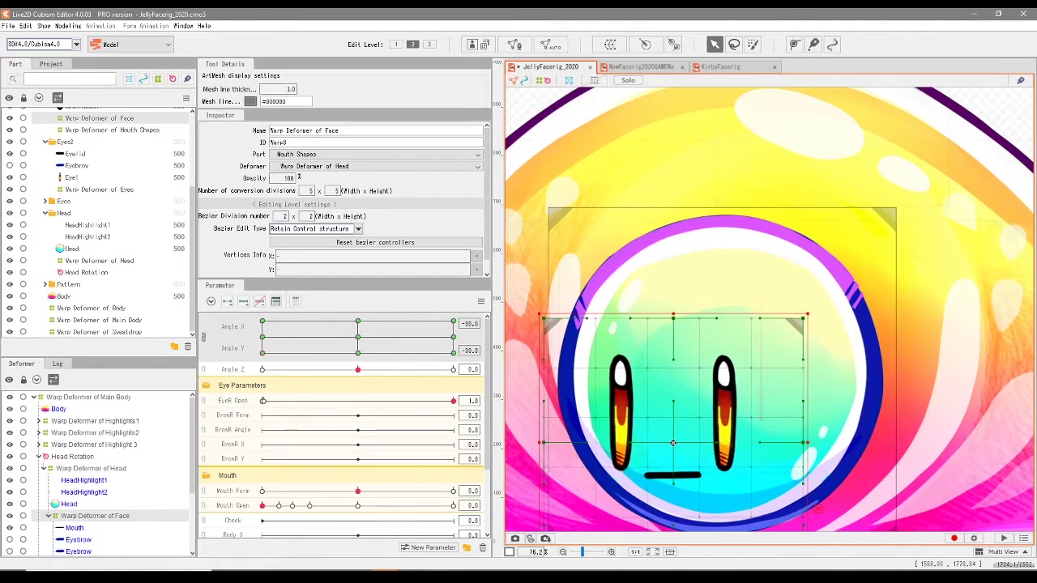
At Angle X 30, nudge the face warp inward for Angle Y -30 and 30, and check the turn by moving both angles
left_click(453, 351)
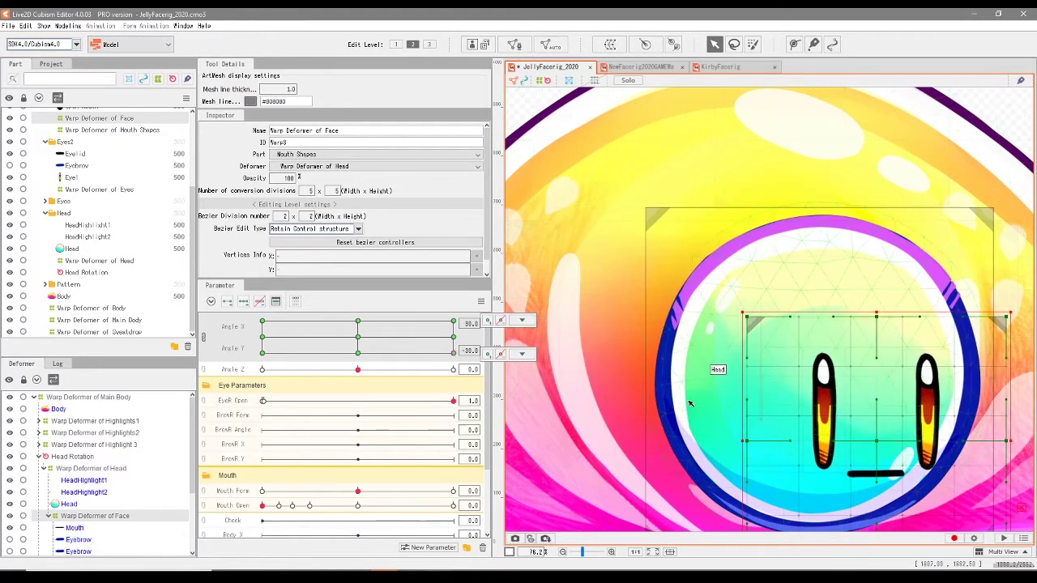
left_click_drag(877, 443, 871, 437)
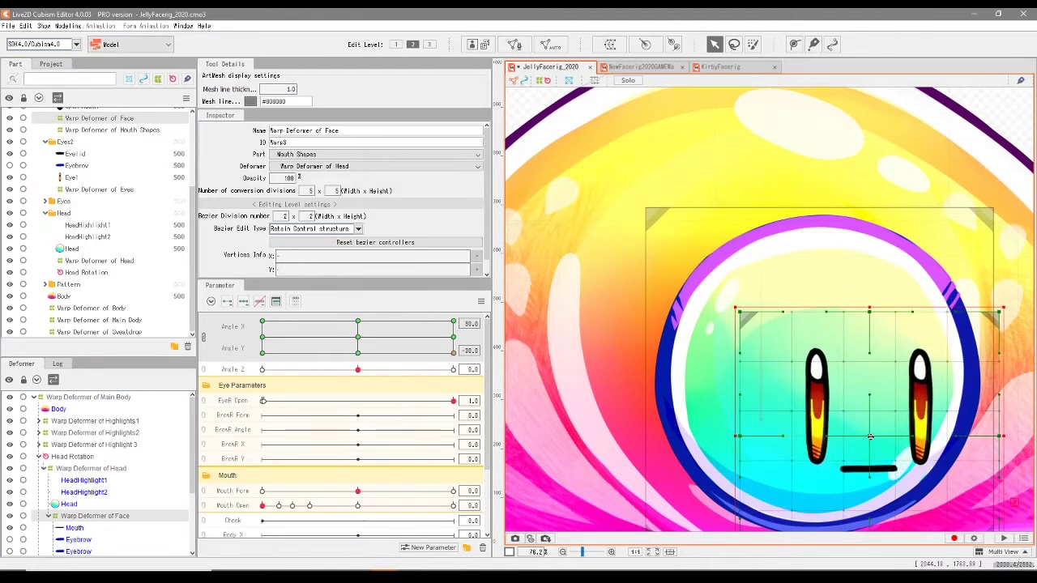
left_click(453, 323)
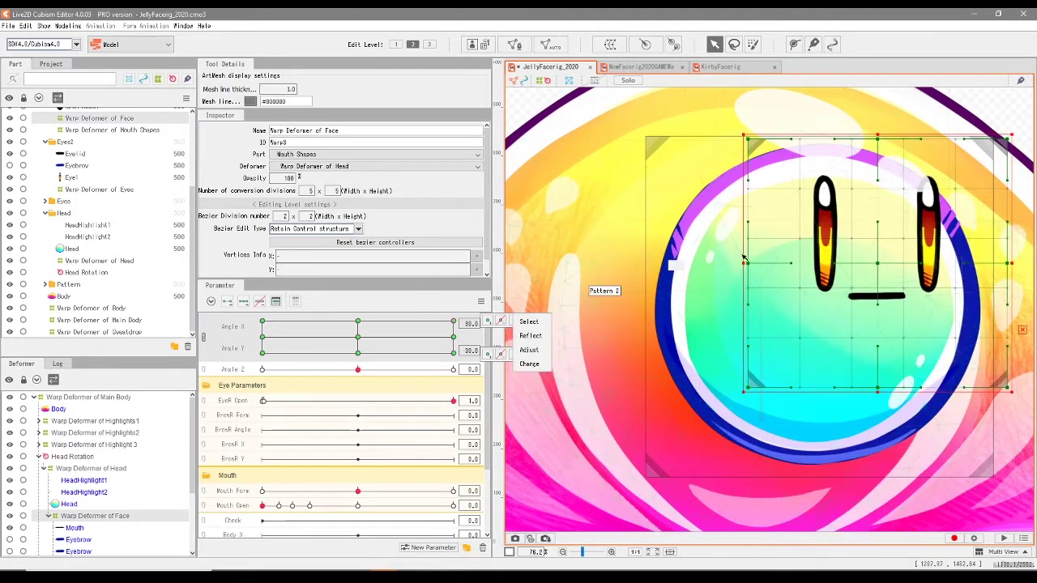
left_click_drag(881, 262, 860, 278)
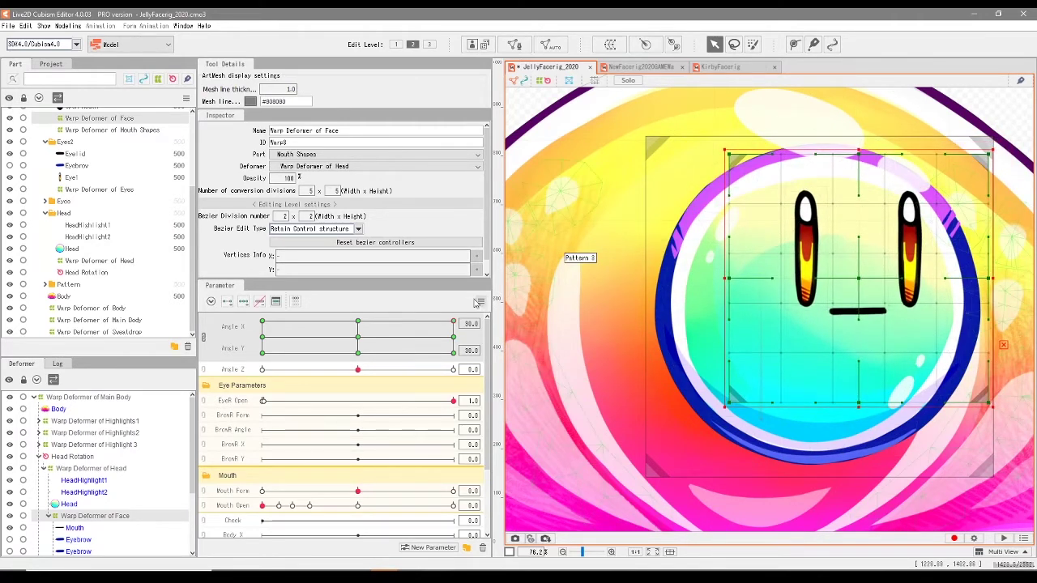
left_click_drag(453, 323, 345, 334)
scroll(659, 324, "down", 2)
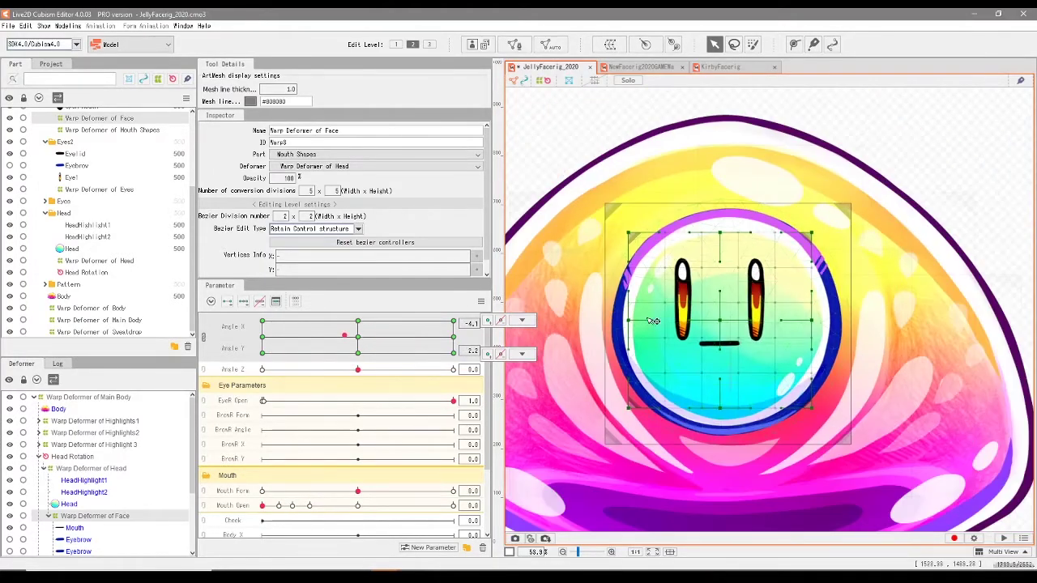
Preview the rig with random motion, stop the playback, and reset all parameters to their default values
left_click_drag(819, 479, 855, 469)
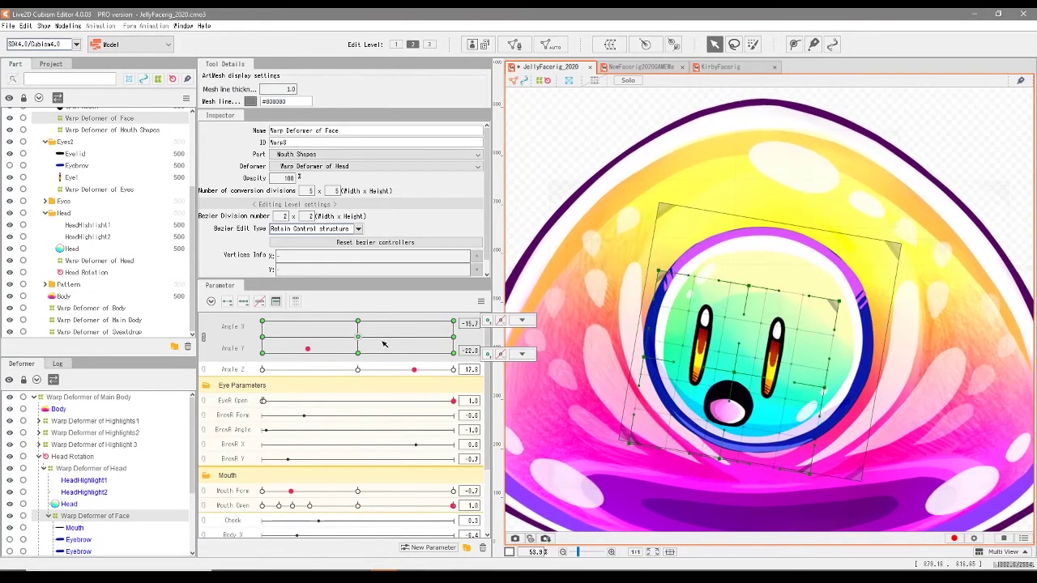
left_click(482, 301)
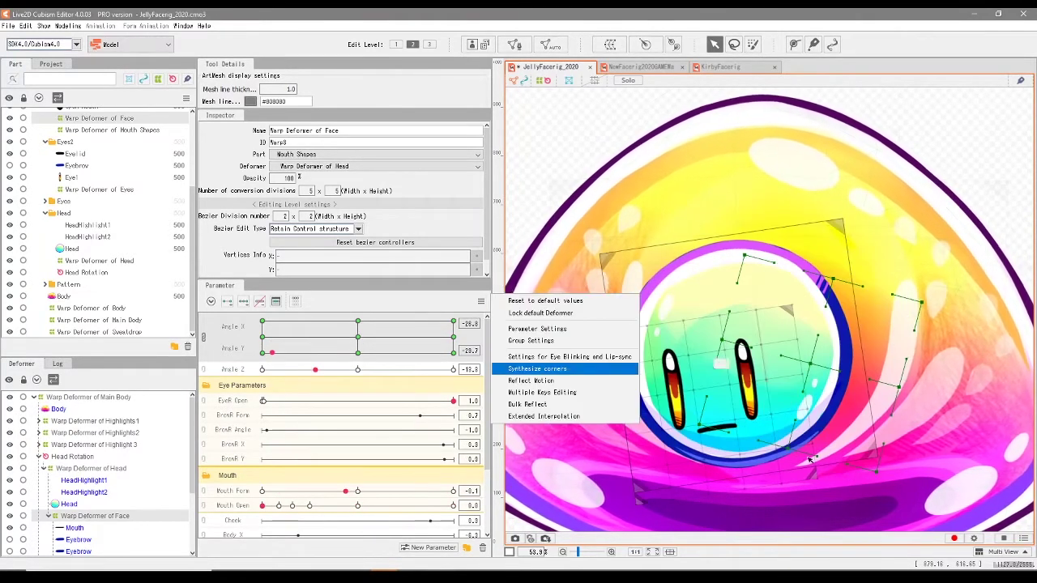
left_click(1004, 538)
left_click(481, 301)
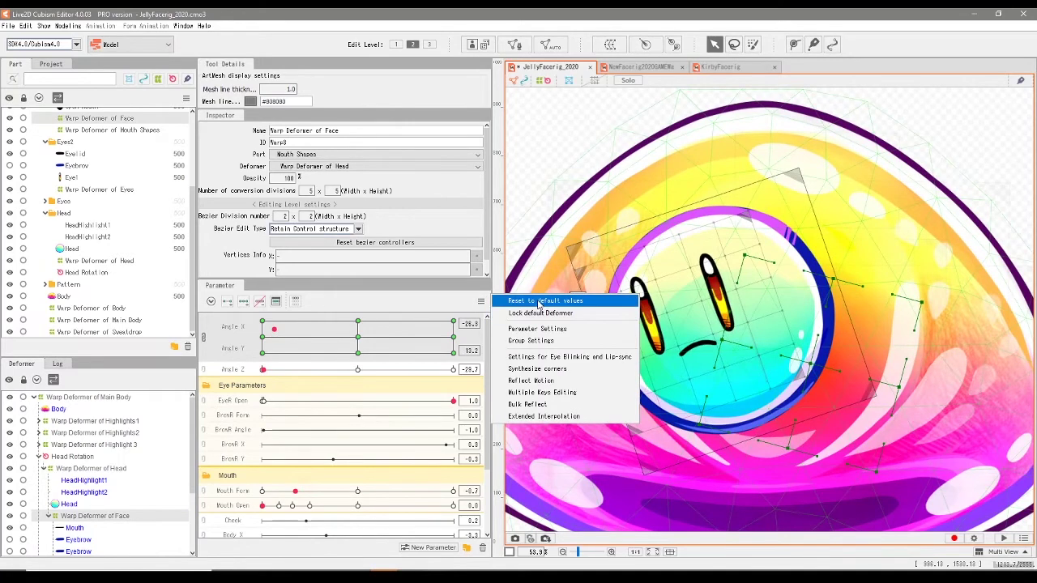
left_click(541, 302)
Select the Warp Deformer of Head, add two keys to Breathing, and set Breathing to 1.0
scroll(350, 442, "down", 3)
scroll(350, 441, "down", 1)
left_click(223, 488)
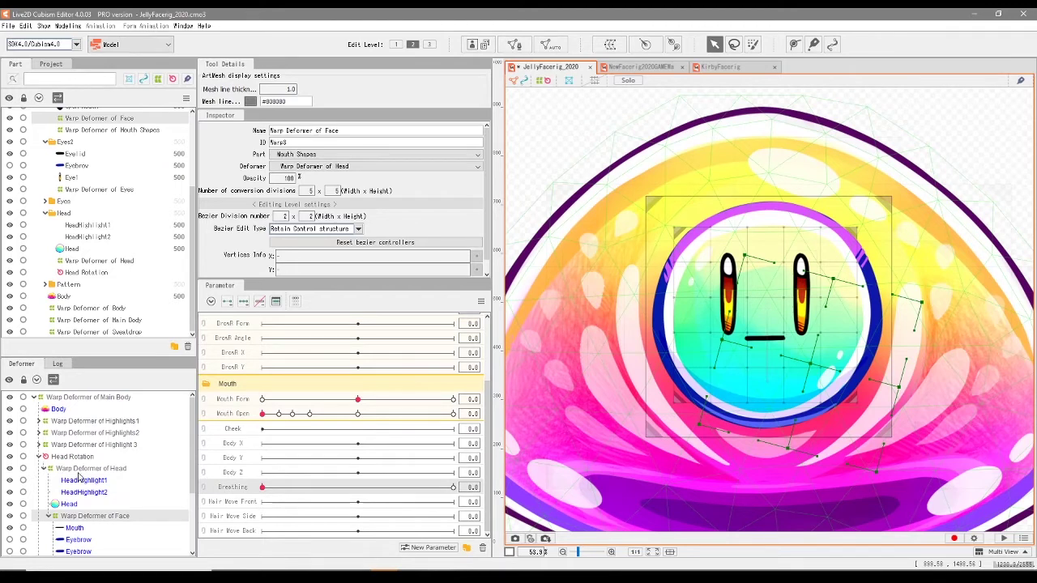
left_click(90, 469)
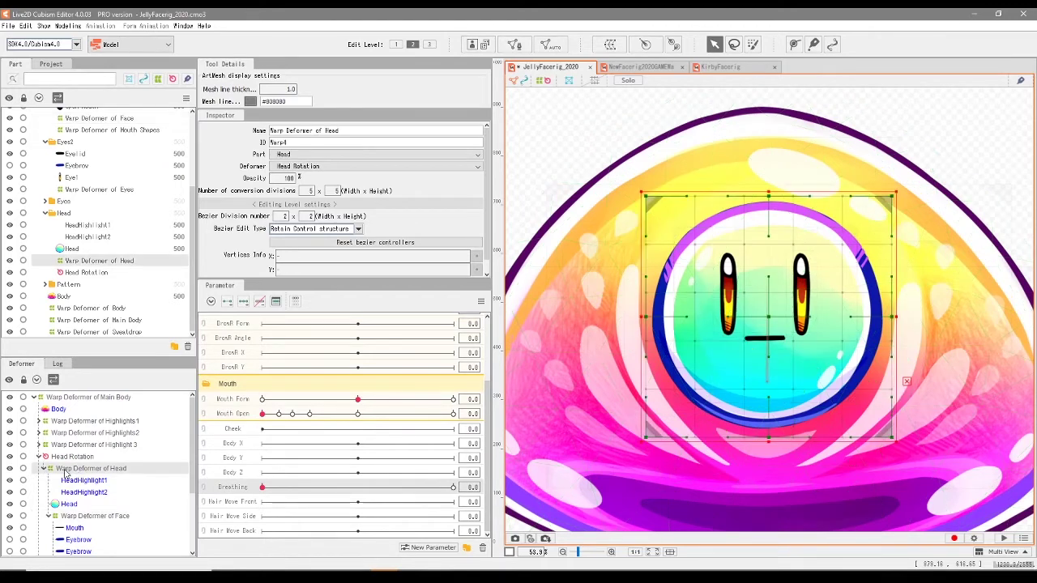
left_click(228, 303)
left_click_drag(262, 487, 456, 489)
left_click(522, 487)
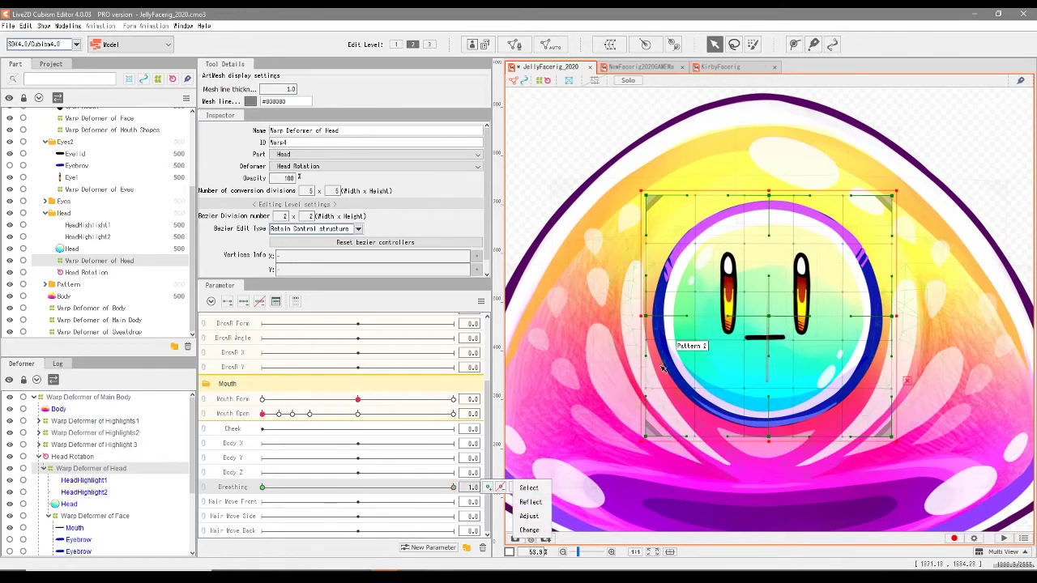
Try squeezing the head warp's side edges inward at Breathing 1.0, undo the last squeeze, and raise the middle of its top edge slightly
left_click(654, 319)
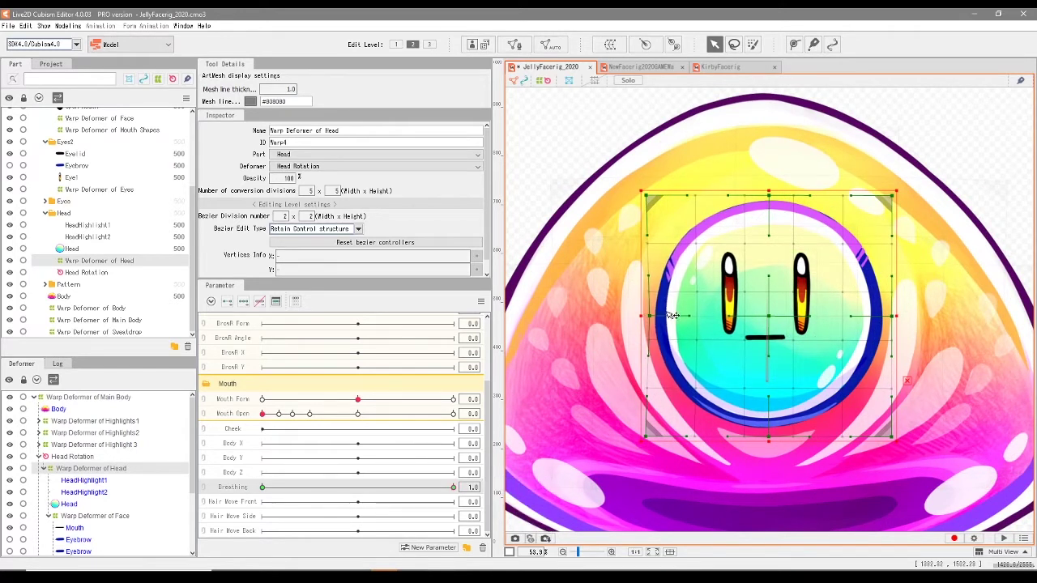
left_click_drag(897, 320, 891, 321)
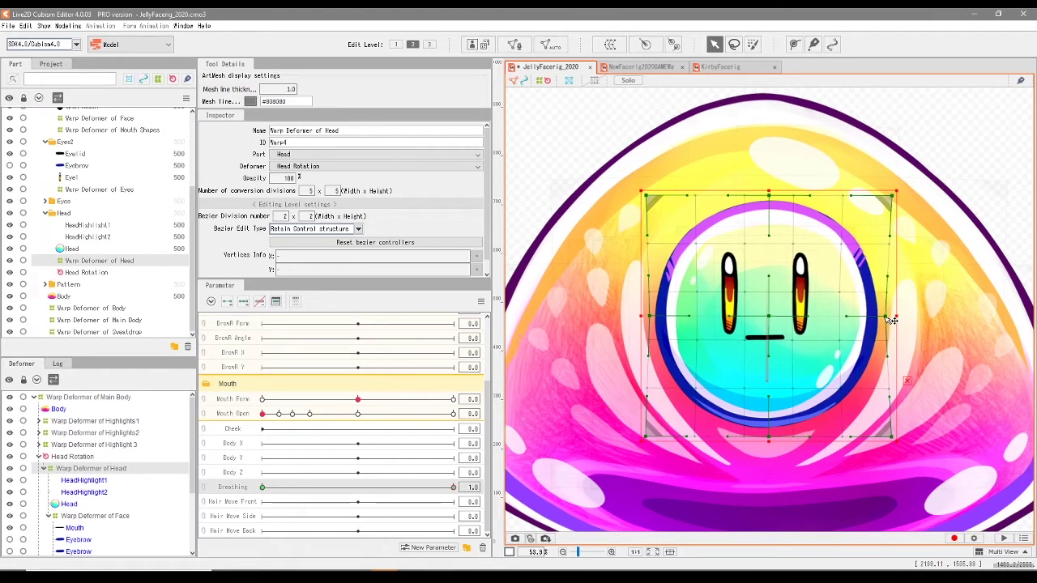
key("ctrl+z")
left_click_drag(773, 199, 771, 189)
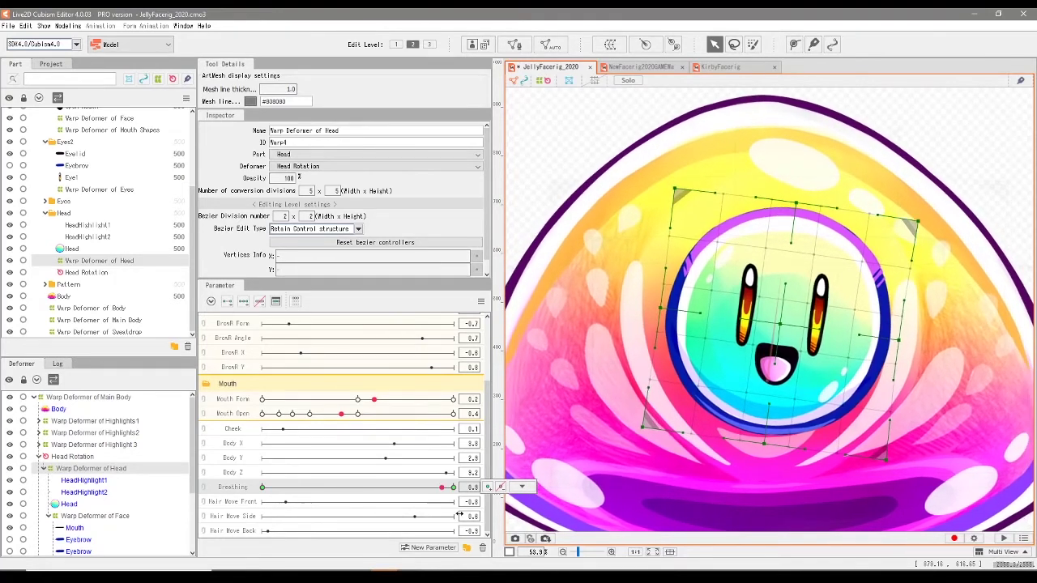
Check the head's breathing by varying Breathing at Angle X 30 and at Angle X 0, with Angle Y at 0
scroll(486, 462, "up", 4)
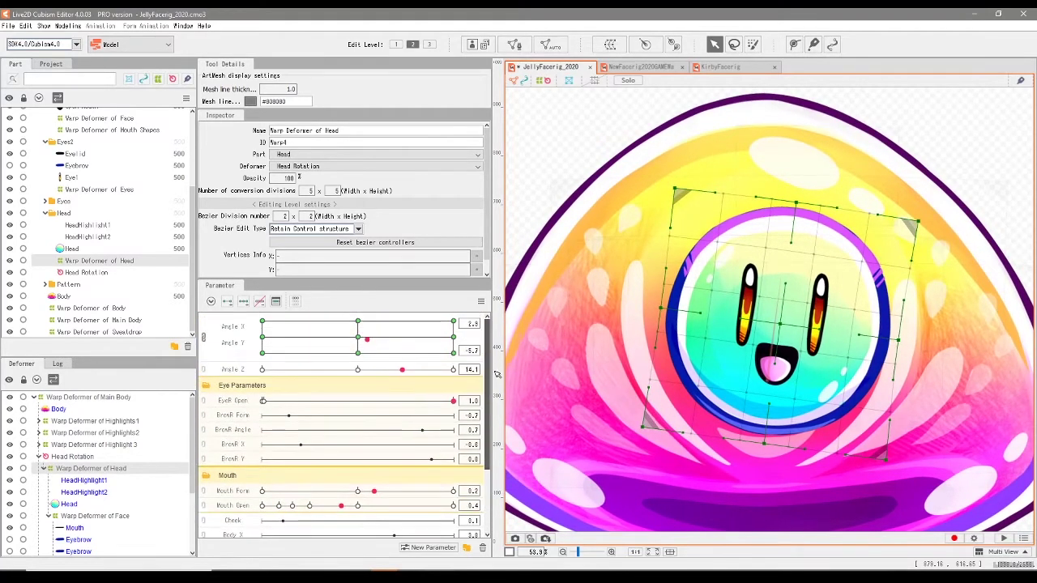
left_click_drag(367, 339, 457, 339)
scroll(487, 400, "down", 4)
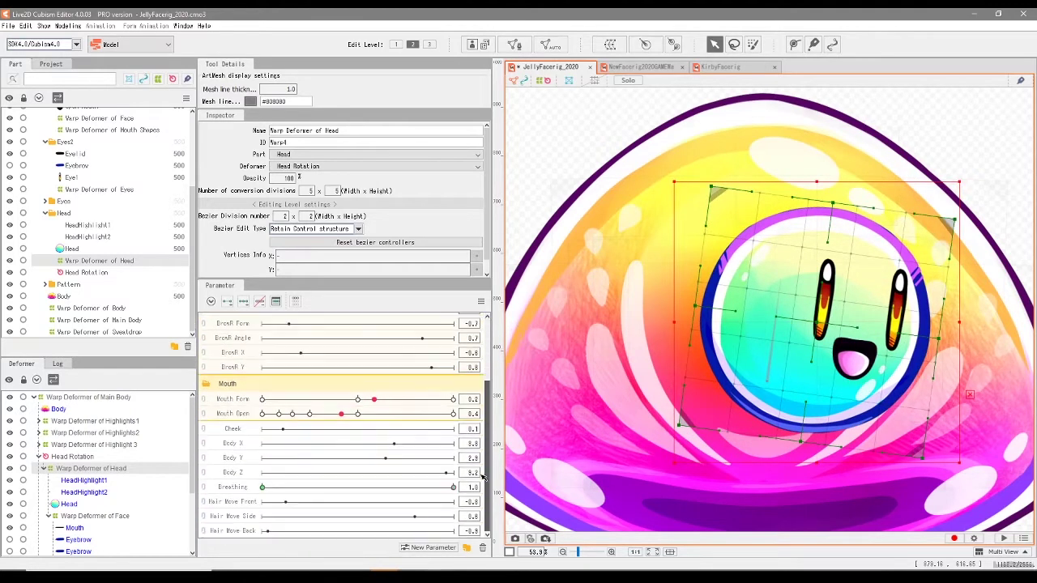
left_click_drag(455, 487, 422, 487)
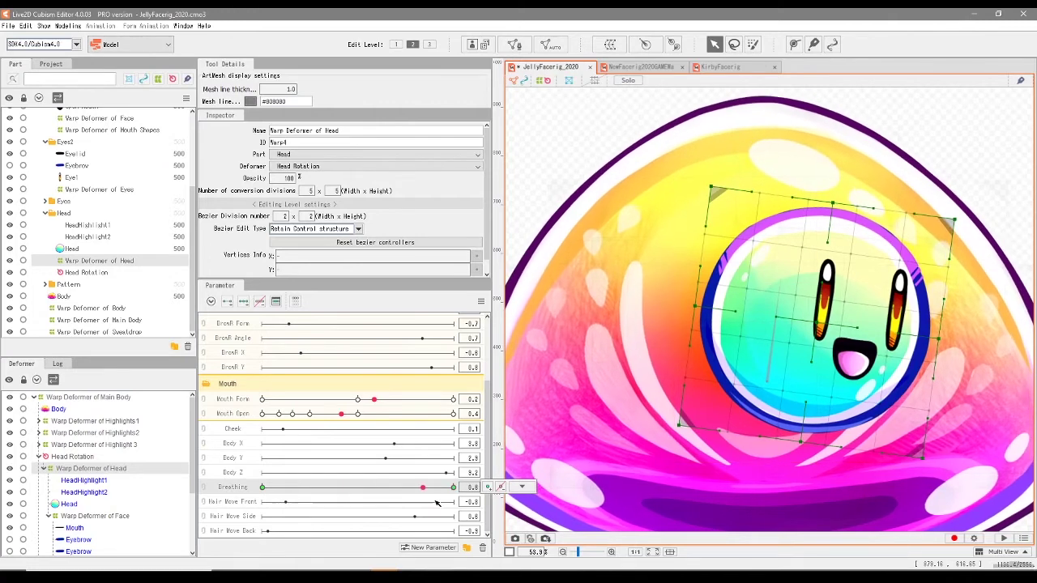
scroll(496, 373, "up", 4)
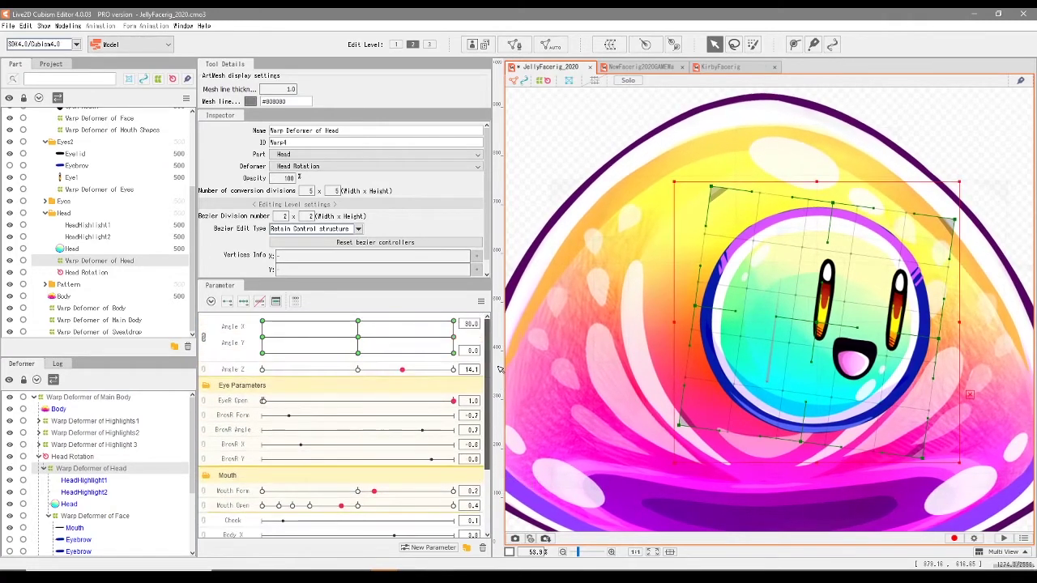
left_click(359, 340)
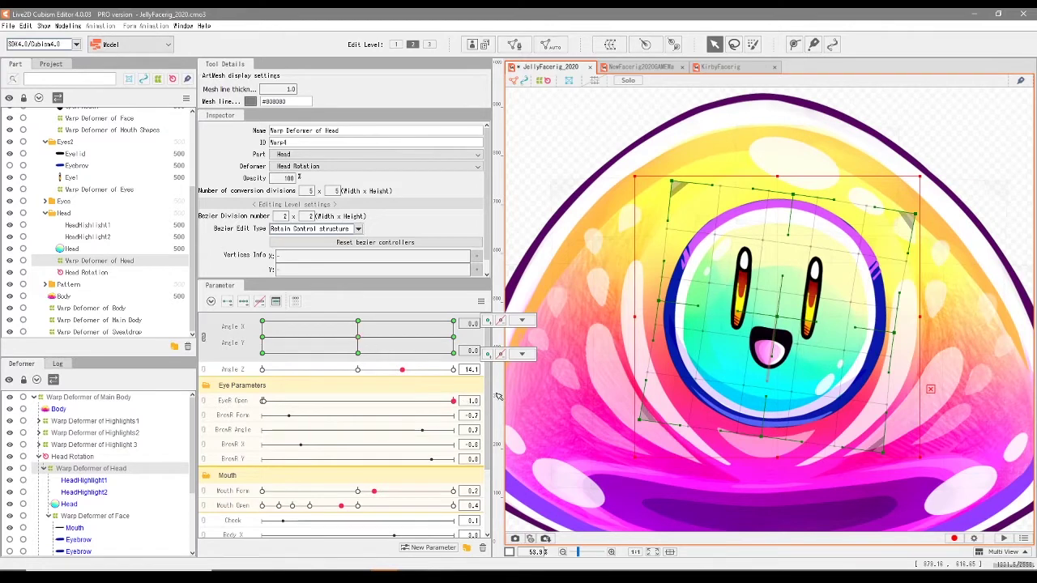
scroll(486, 466, "down", 4)
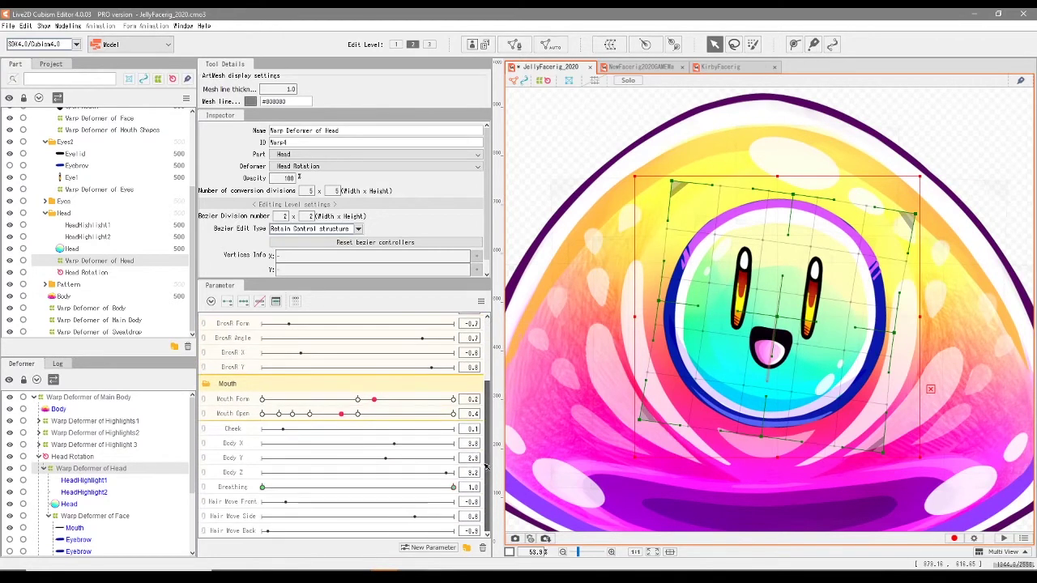
left_click(423, 487)
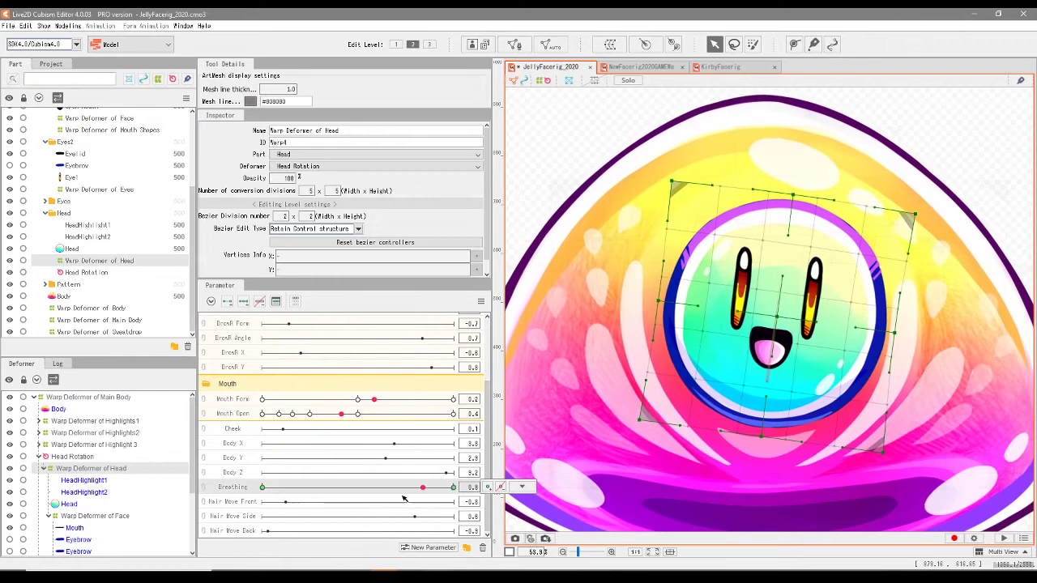
At Angle X 30, Angle Y 0 and Breathing 1.0, push the head warp's sides slightly inward and raise its top edge
scroll(454, 364, "up", 4)
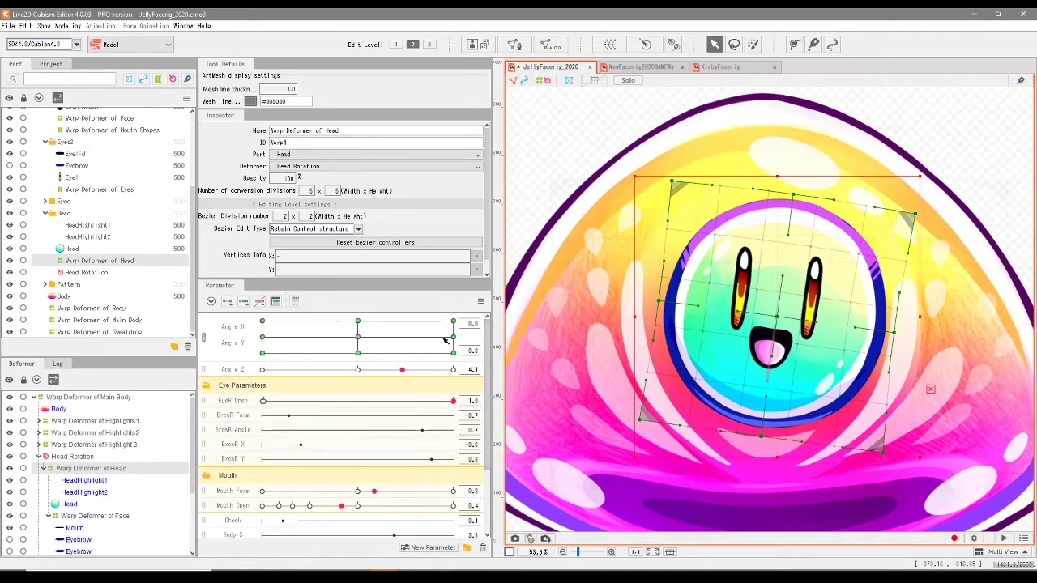
left_click(452, 339)
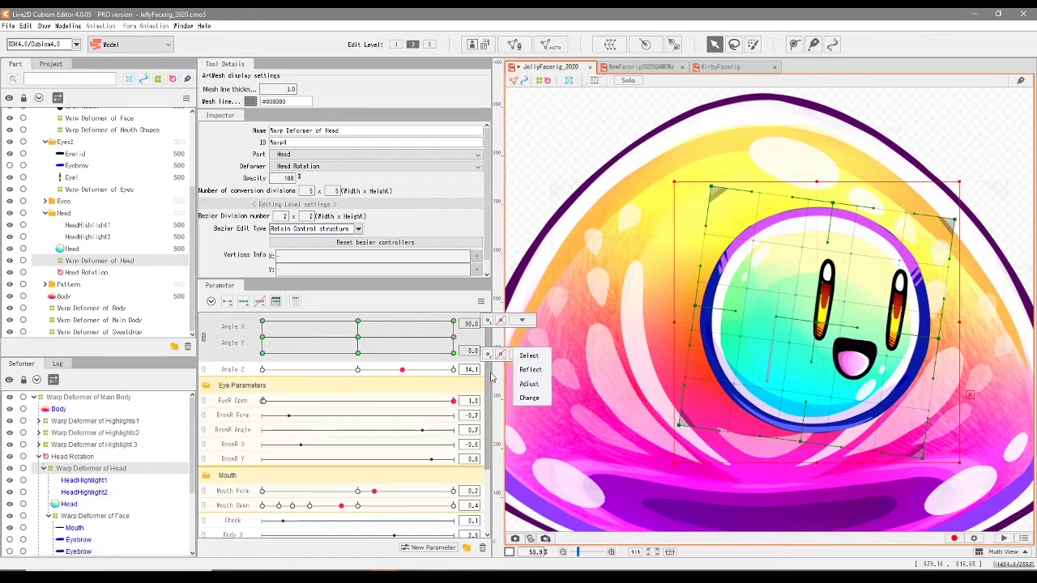
scroll(484, 414, "down", 3)
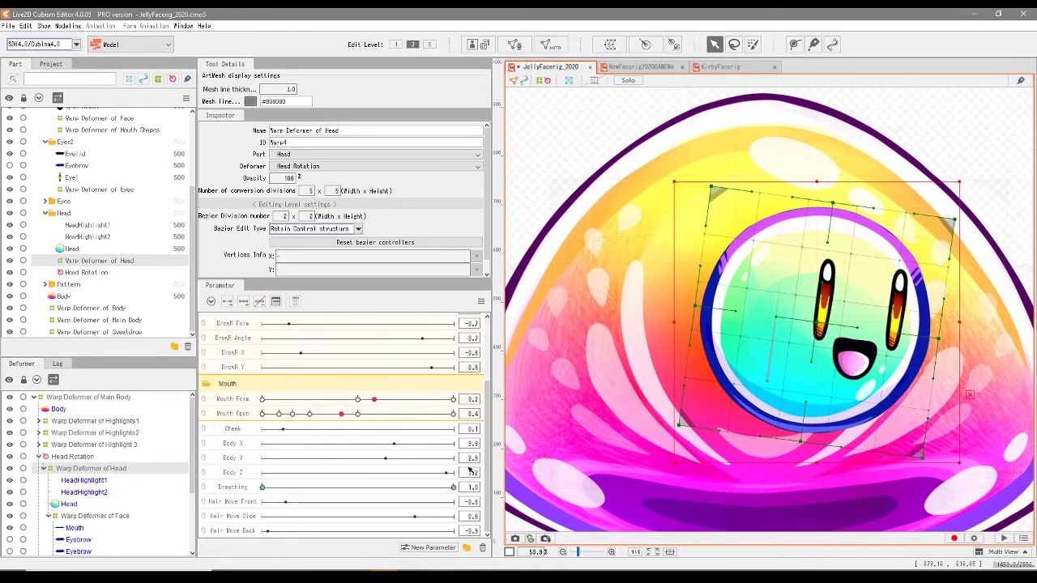
left_click(381, 487)
left_click_drag(396, 495, 359, 507)
scroll(359, 486, "up", 3)
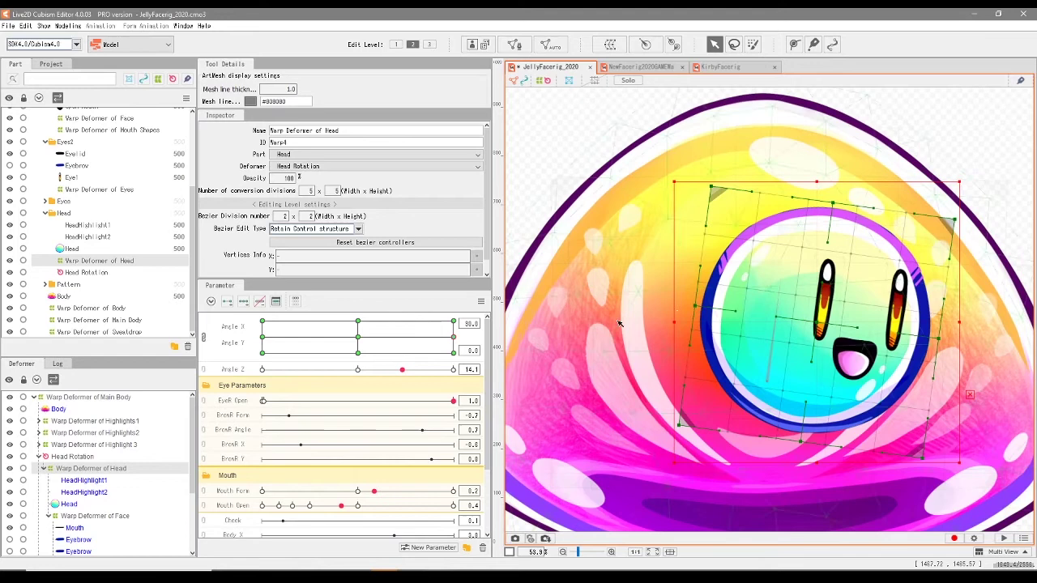
scroll(488, 412, "down", 1)
scroll(489, 412, "down", 1)
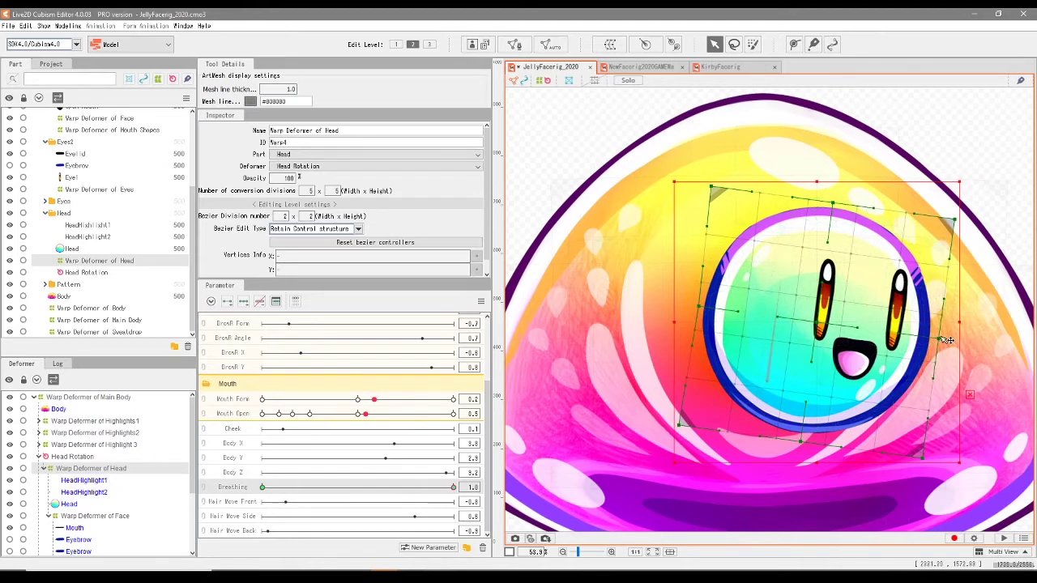
left_click_drag(489, 421, 489, 353)
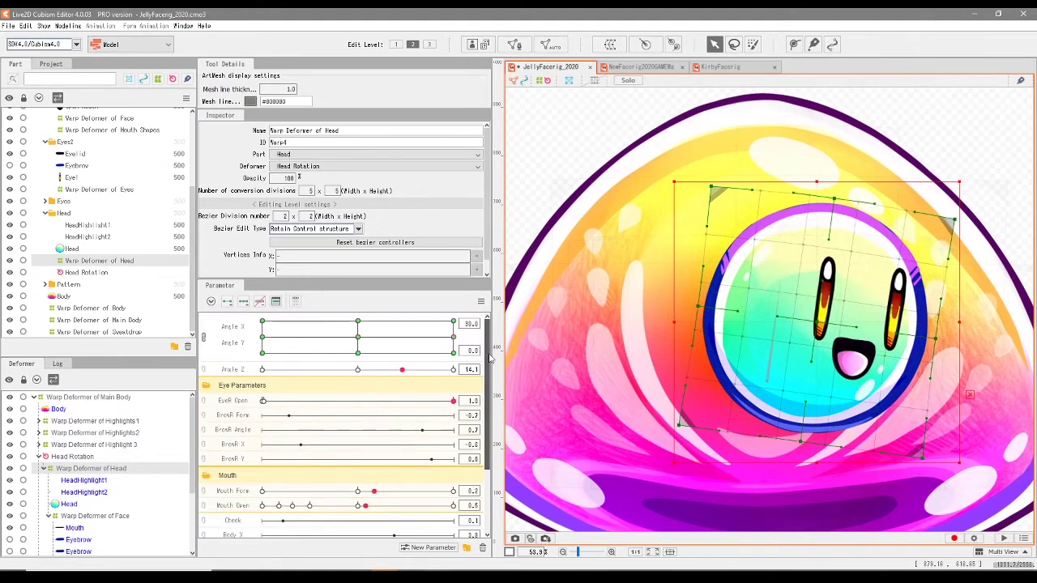
At Angle X -30, Angle Y 0 and Breathing 1.0, push the head warp's sides slightly inward and raise its top edge
left_click(263, 338)
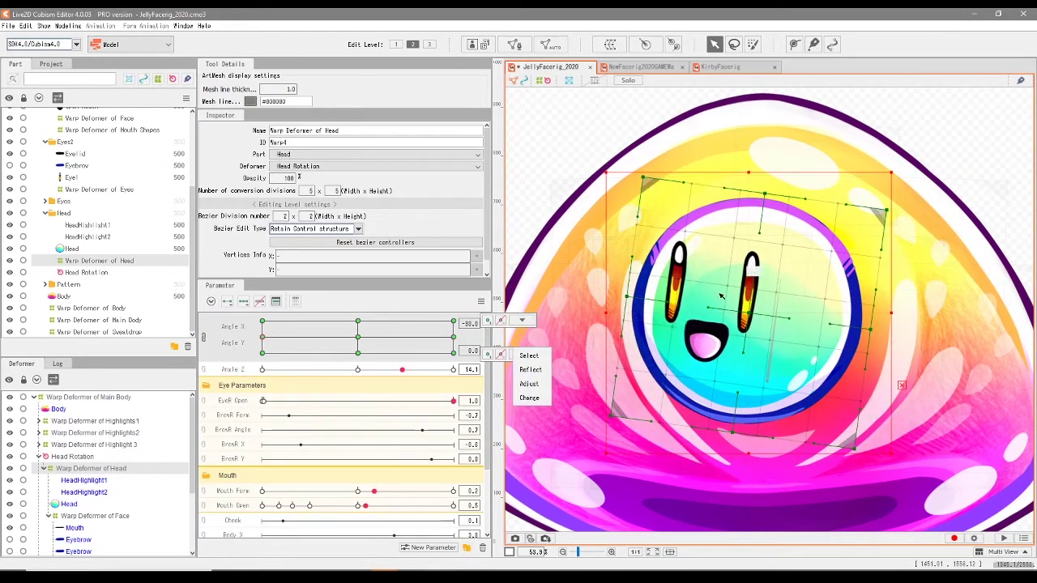
left_click(638, 302)
left_click_drag(638, 301, 640, 302)
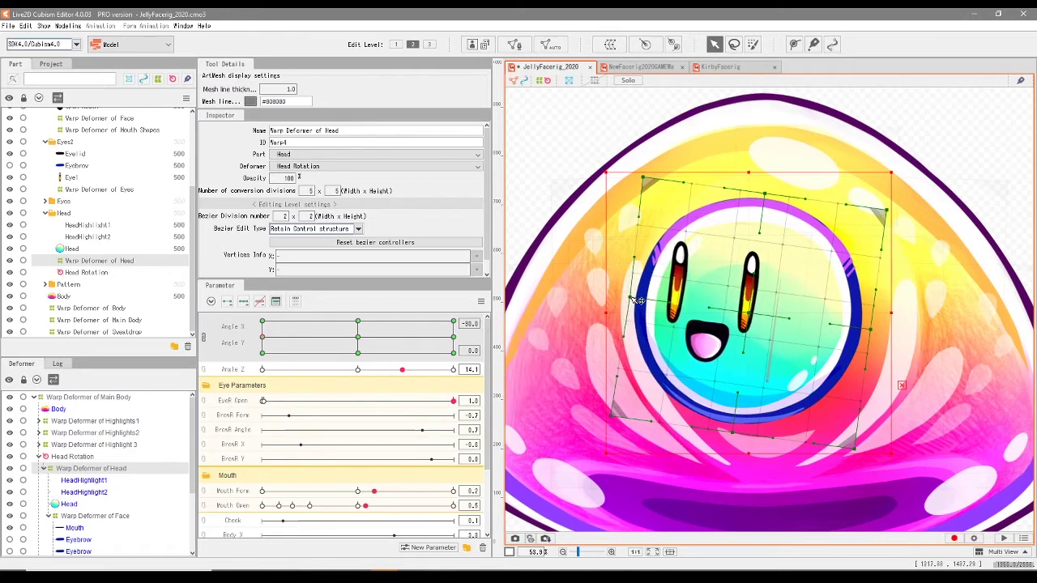
left_click_drag(871, 329, 867, 328)
left_click_drag(764, 195, 767, 190)
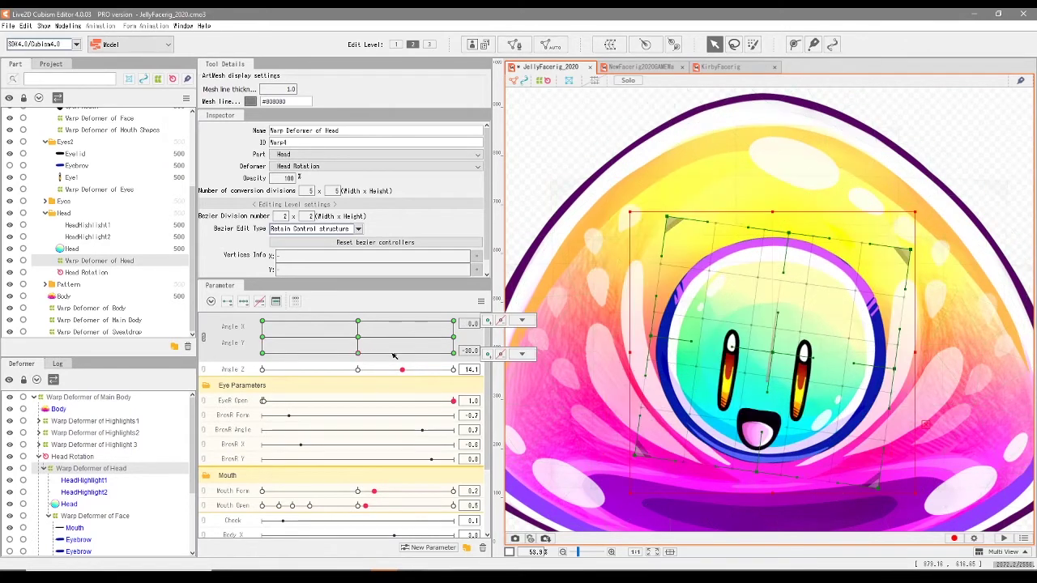
At Angle X 0, raise the head warp's top edge and squeeze its sides slightly for Angle Y -30 and Angle Y 30
left_click(357, 353)
left_click(496, 358)
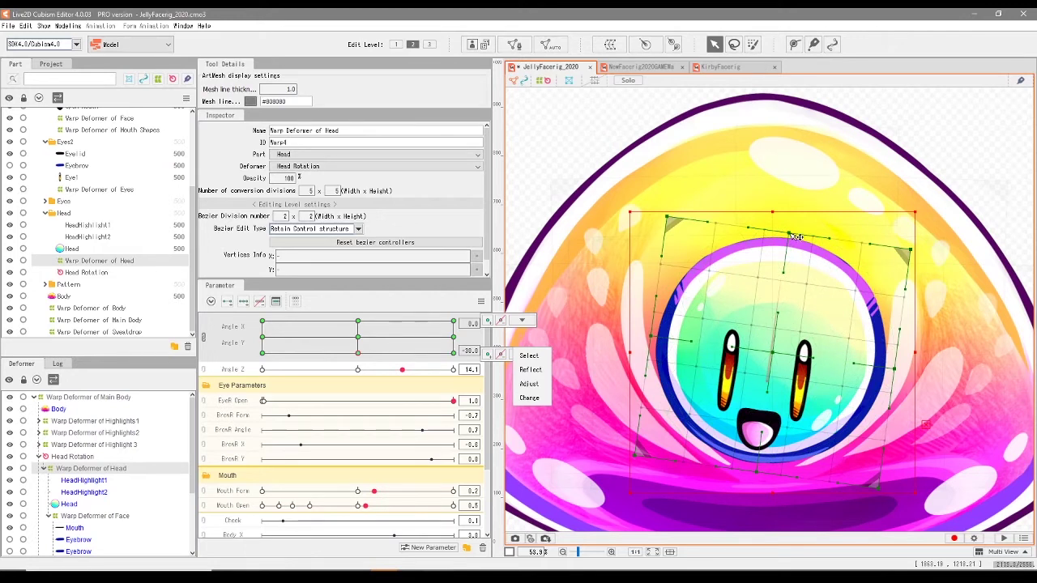
left_click(796, 236)
left_click_drag(797, 236, 795, 231)
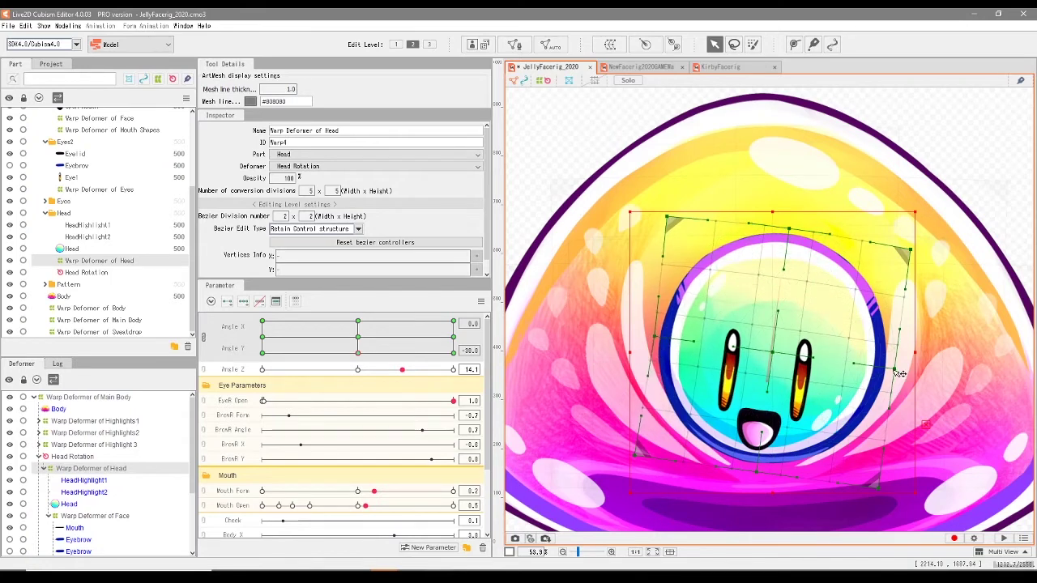
left_click(358, 324)
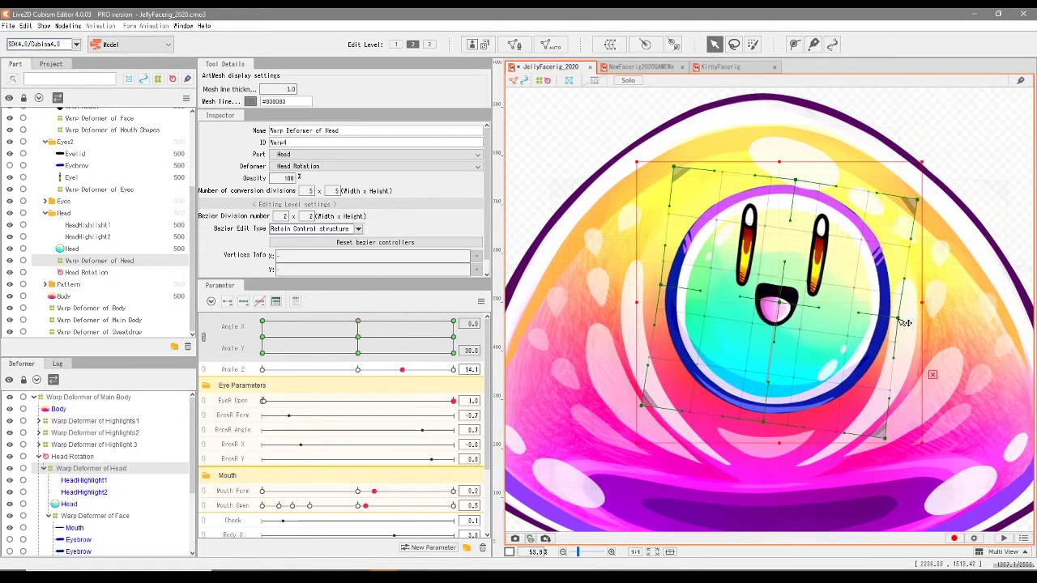
Check the head warp's shape at Angle X 0 with Angle Y -30, 30 and 0, and at Angle X 30
left_click(358, 353)
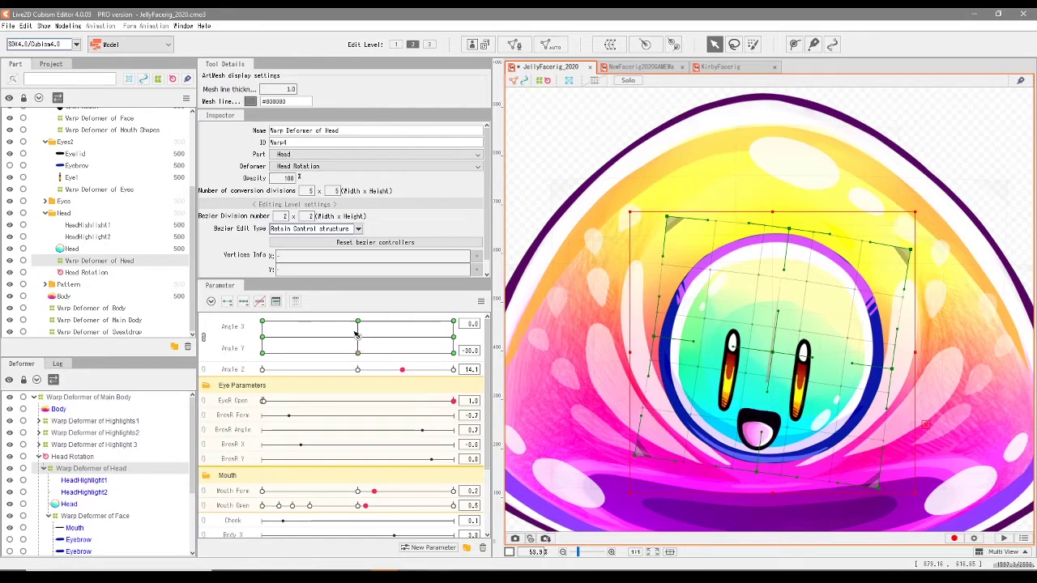
left_click(359, 323)
left_click_drag(362, 340, 283, 340)
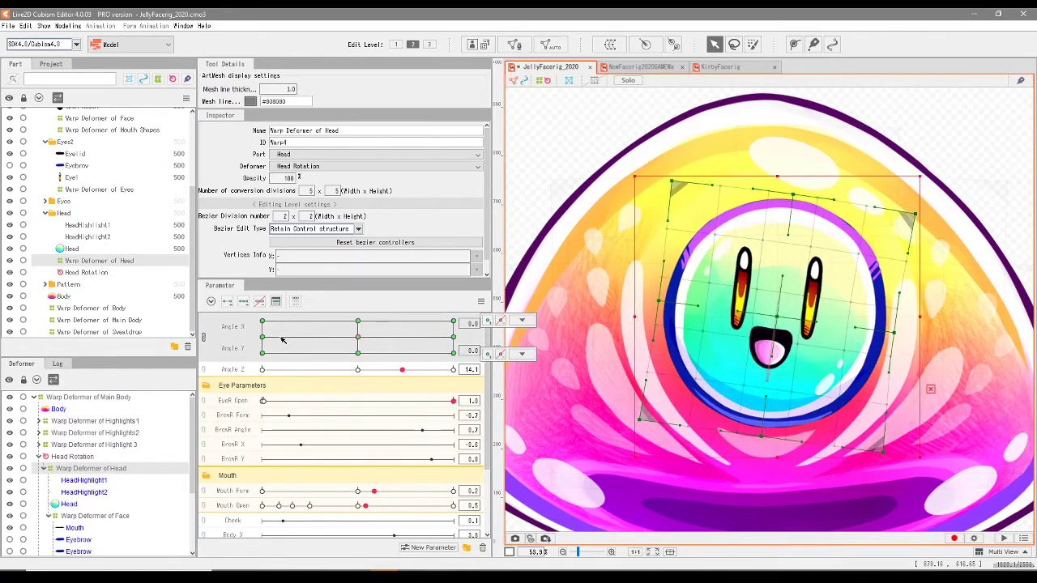
left_click(453, 338)
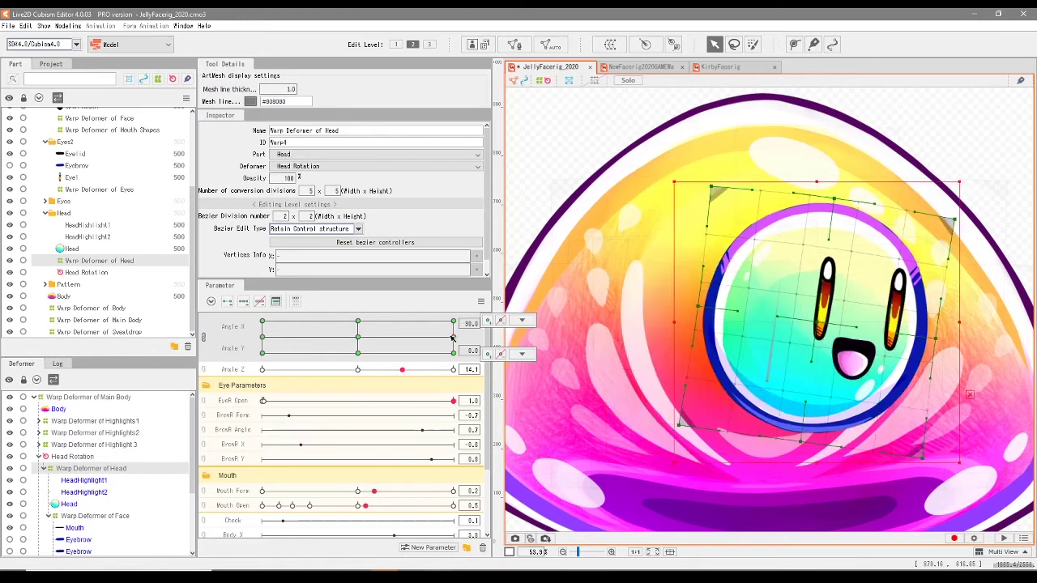
At Angle X -30 and Angle Y 30, push both side edges of the head warp slightly inward
left_click(261, 322)
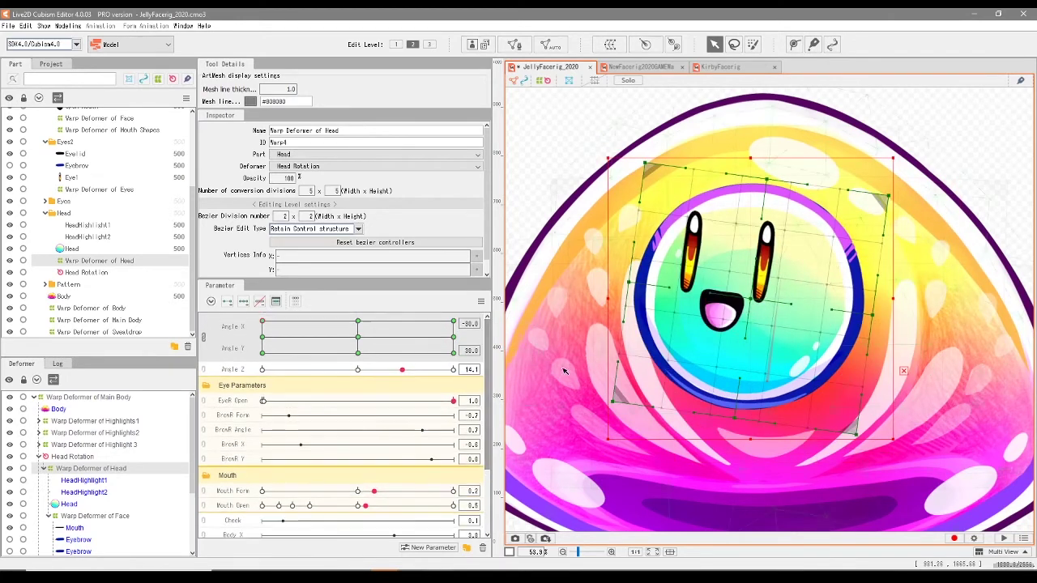
left_click_drag(629, 283, 632, 283)
left_click_drag(872, 316, 869, 316)
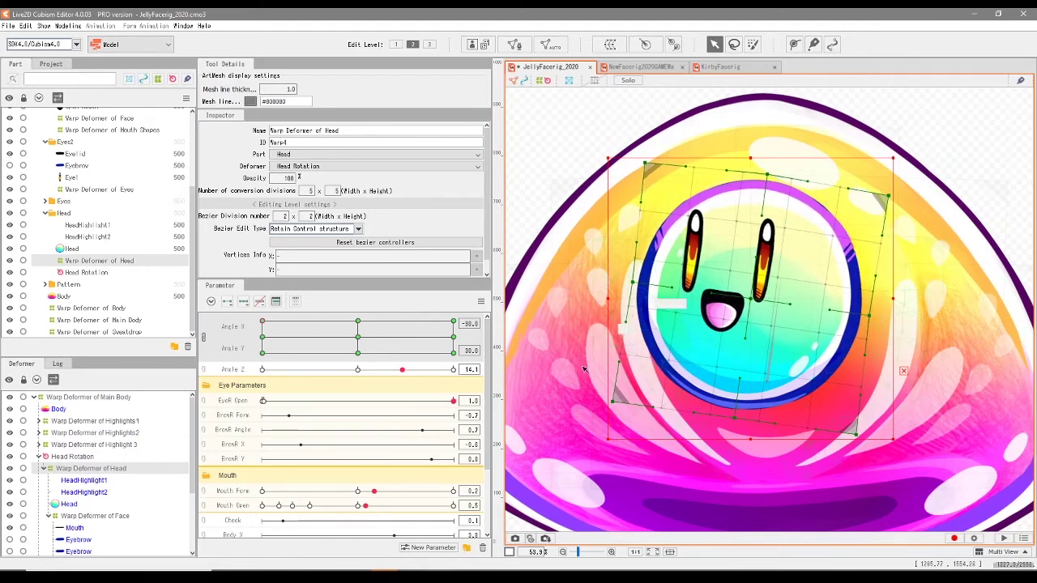
Adjust the head warp's sides and top edge for breathing at the Angle X/Y corners -30/-30, 30/-30 and 30/30
left_click(263, 353)
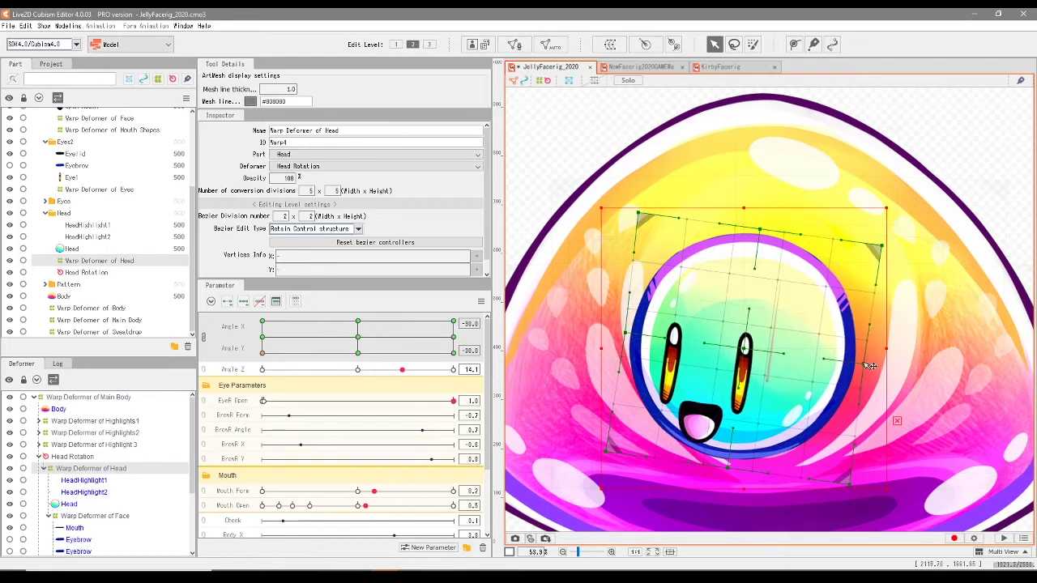
left_click(453, 353)
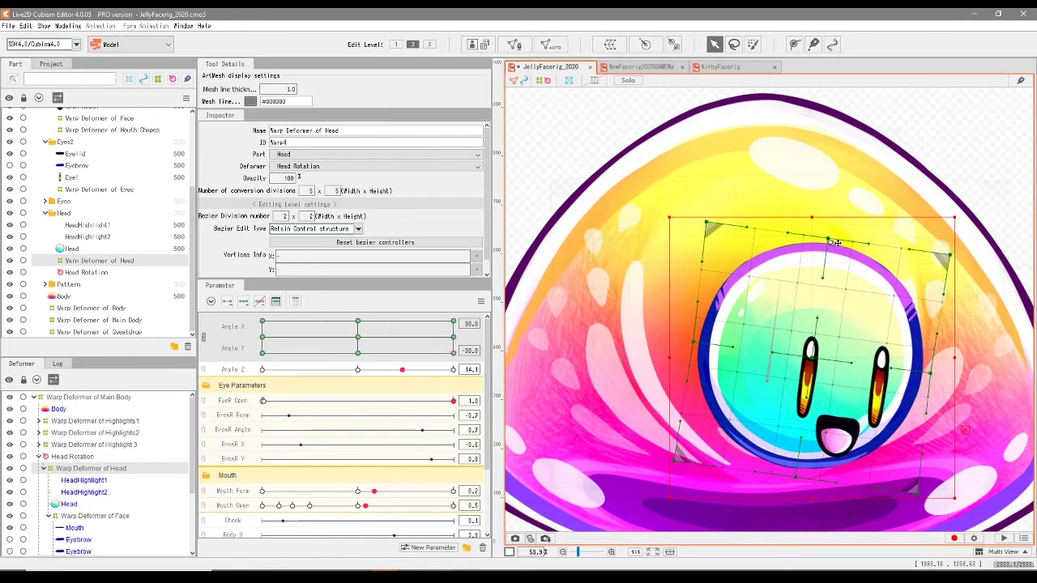
left_click(453, 323)
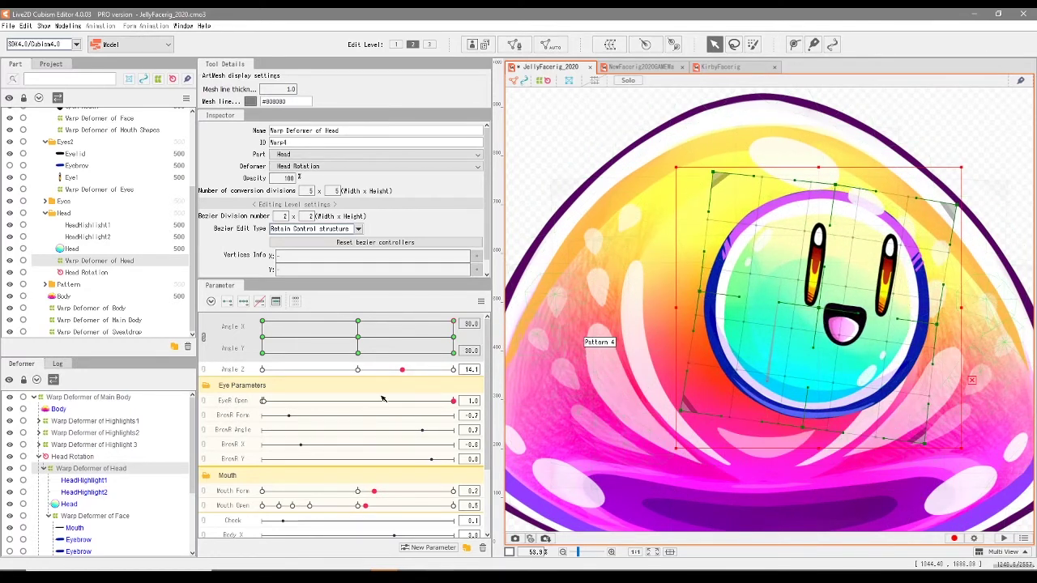
Play the random pose animation and examine the parameters and the whole jelly character's movement and breathing
scroll(341, 444, "down", 3)
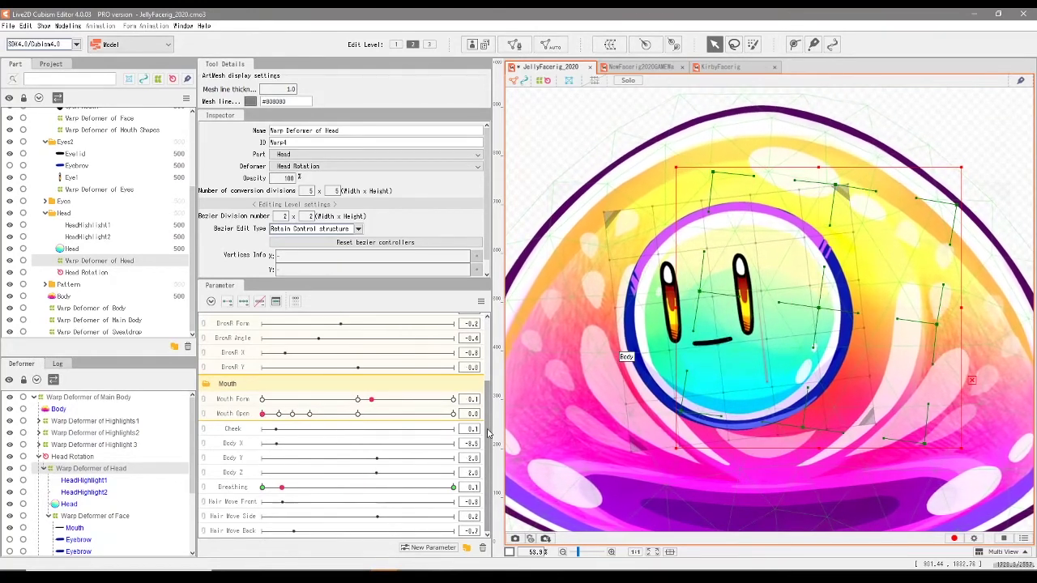
scroll(487, 435, "up", 5)
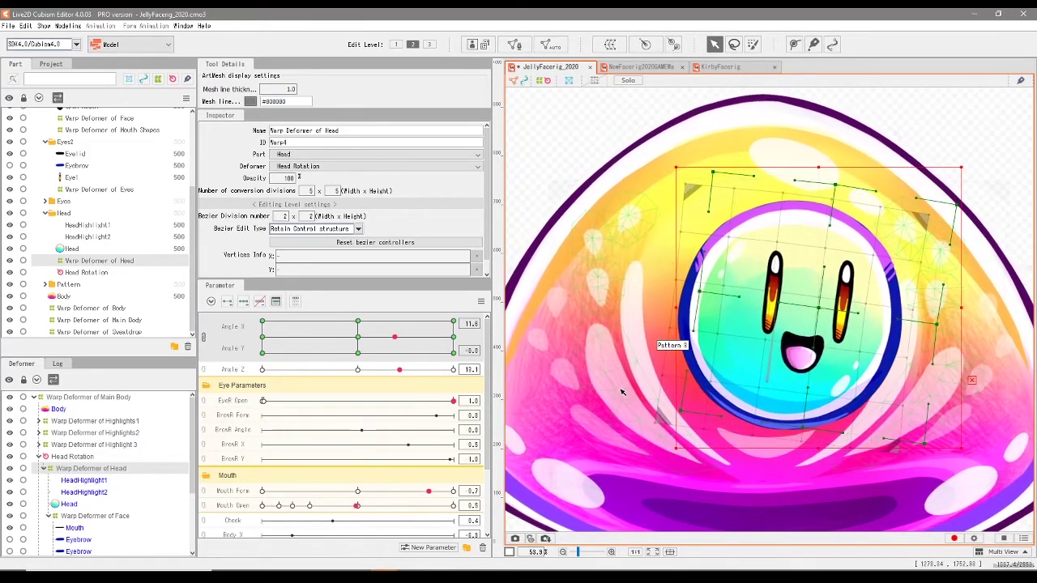
scroll(730, 397, "down", 3)
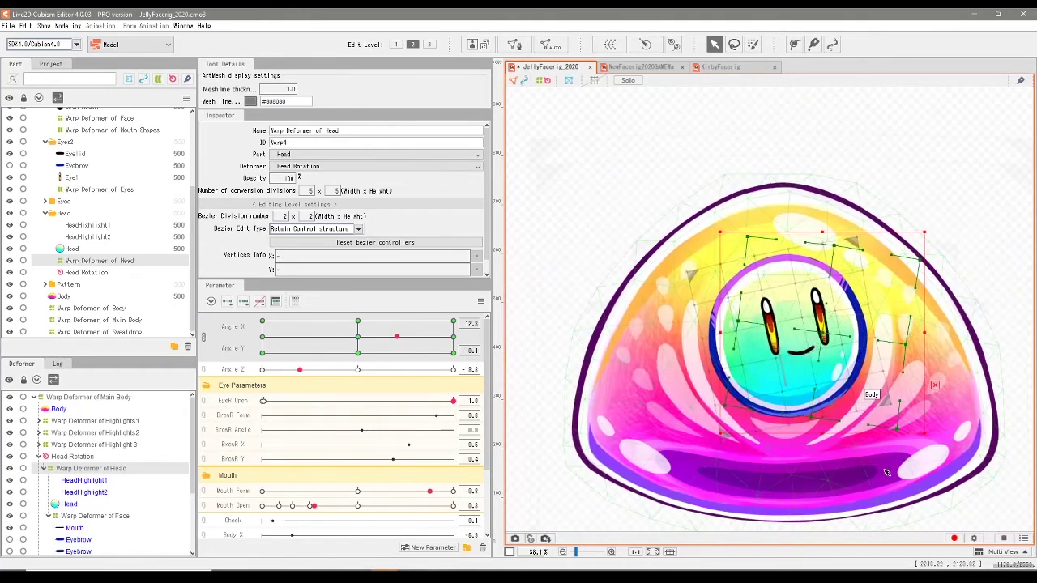